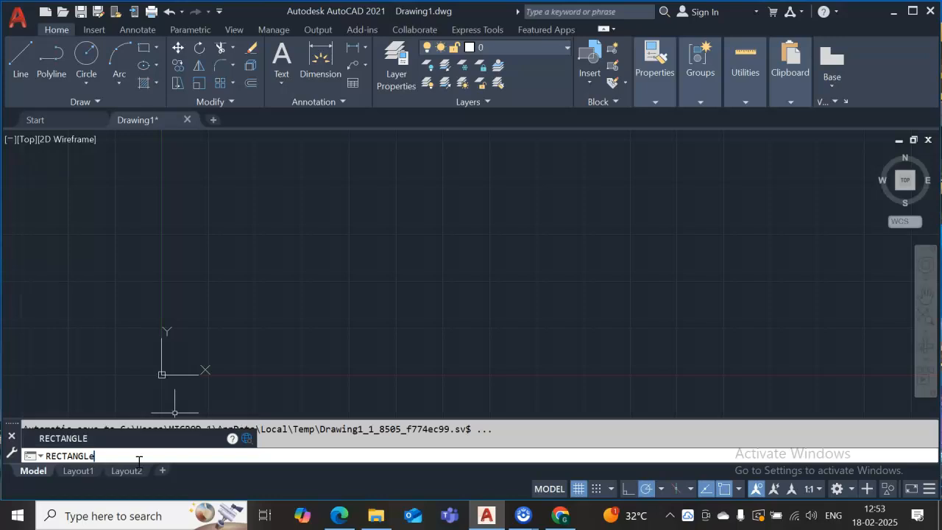
Draw a rectangle from corner point 20,20, 120 units wide and about 130 units high
key("Return")
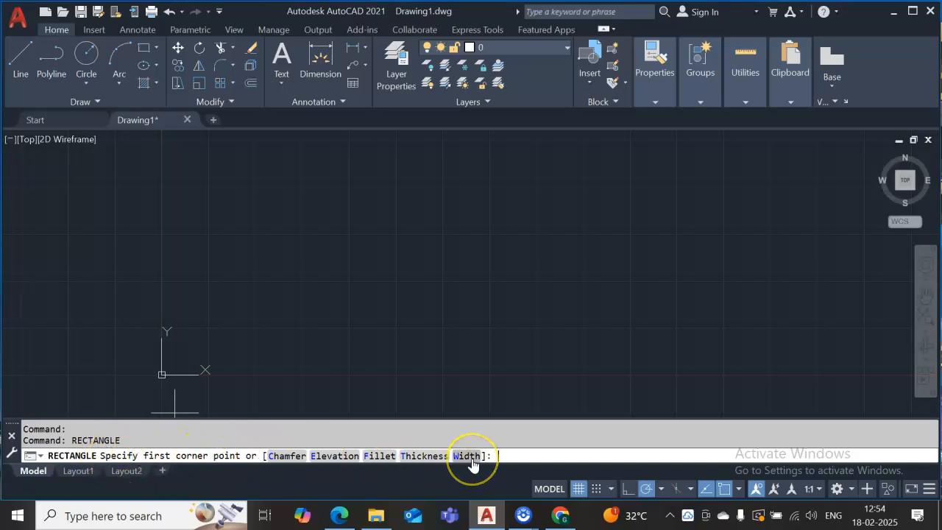
type("20,20")
key("Return")
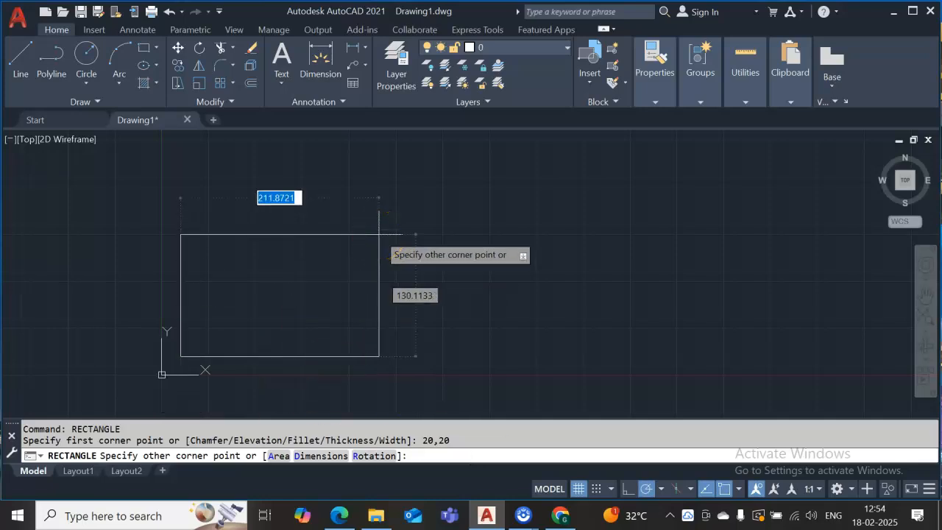
type("120")
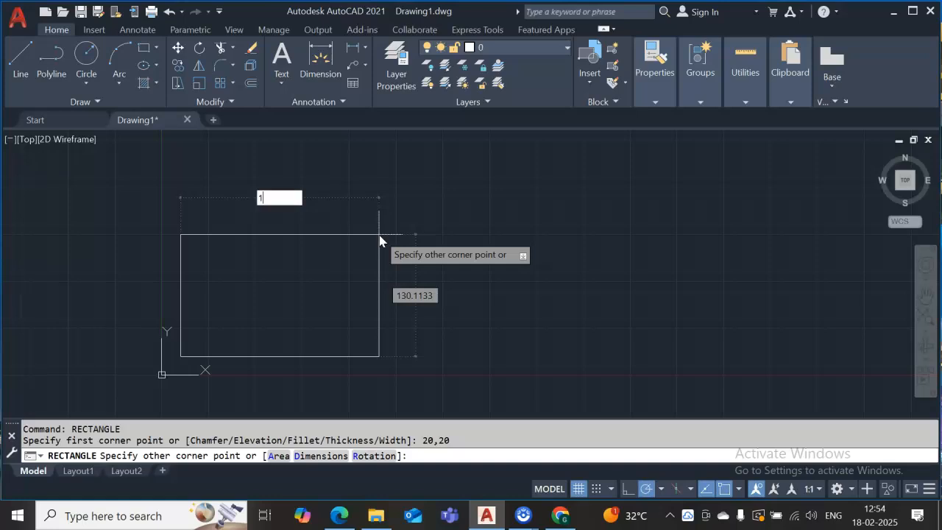
key("Return")
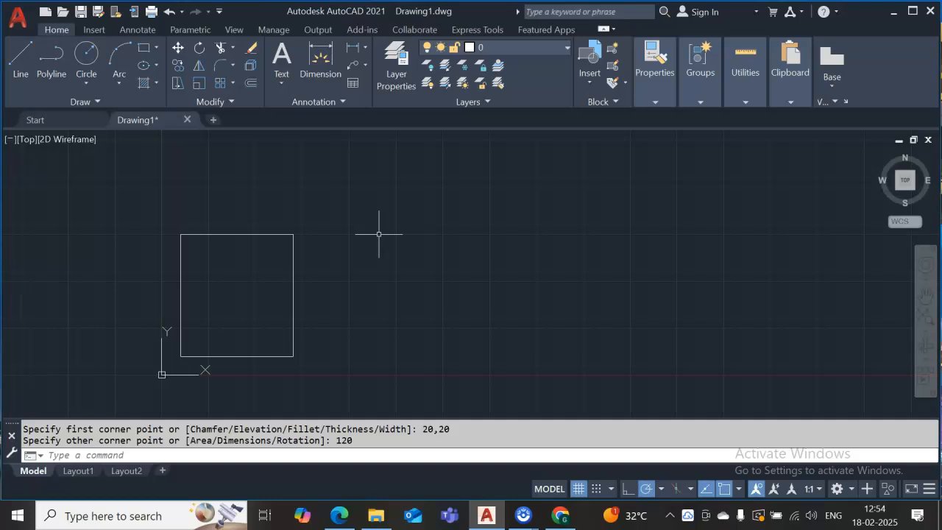
Draw a rectangle with 10-unit chamfers from the first rectangle's lower-left corner, 200 units wide and about 111 units high
left_click(99, 458)
type("REG")
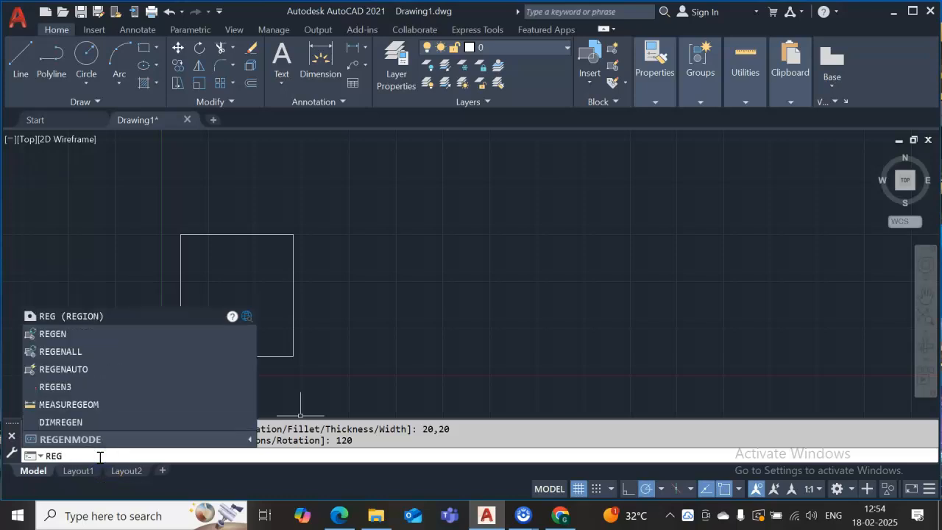
key("BackSpace")
type("CTANGLE")
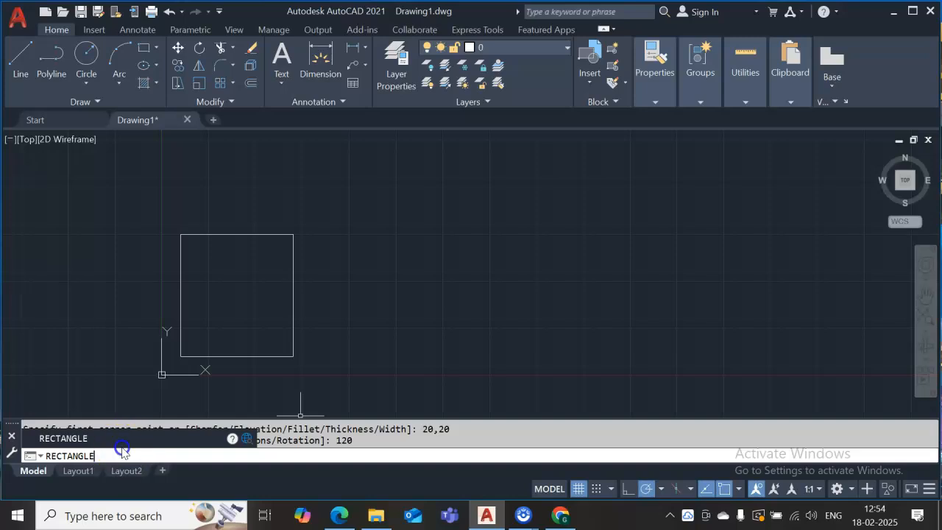
key("Return")
key("Return")
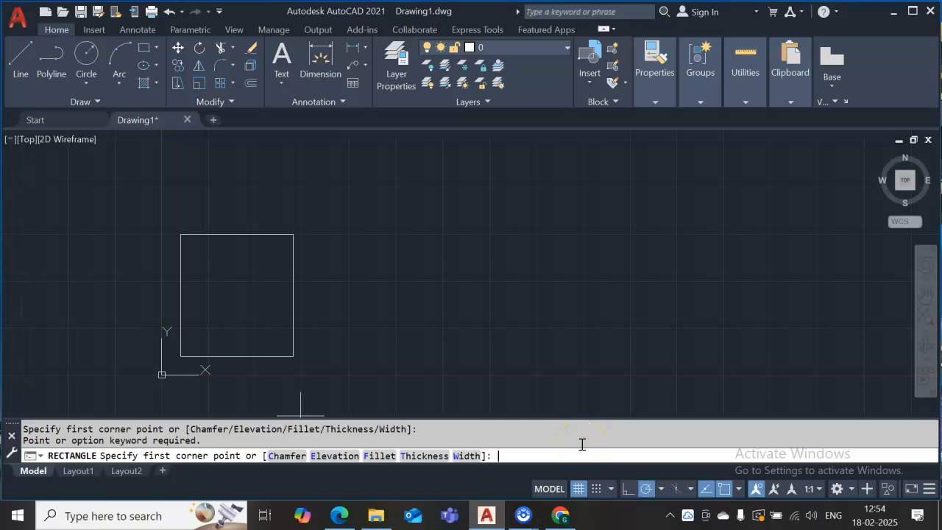
type("C")
key("Return")
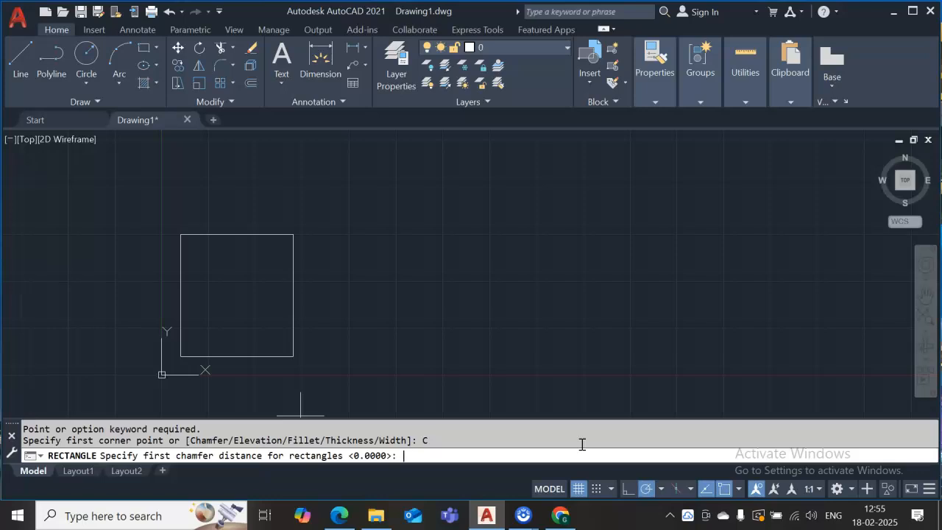
type("10")
key("Return")
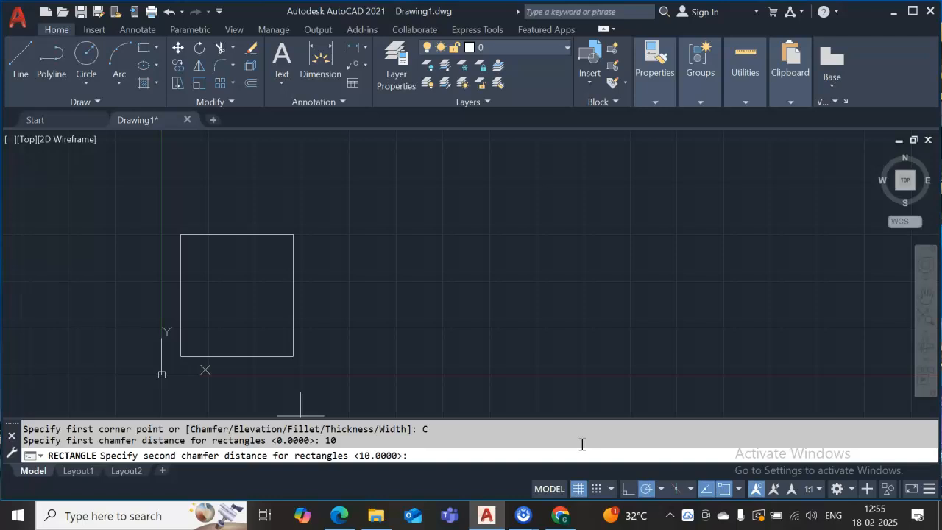
key("Return")
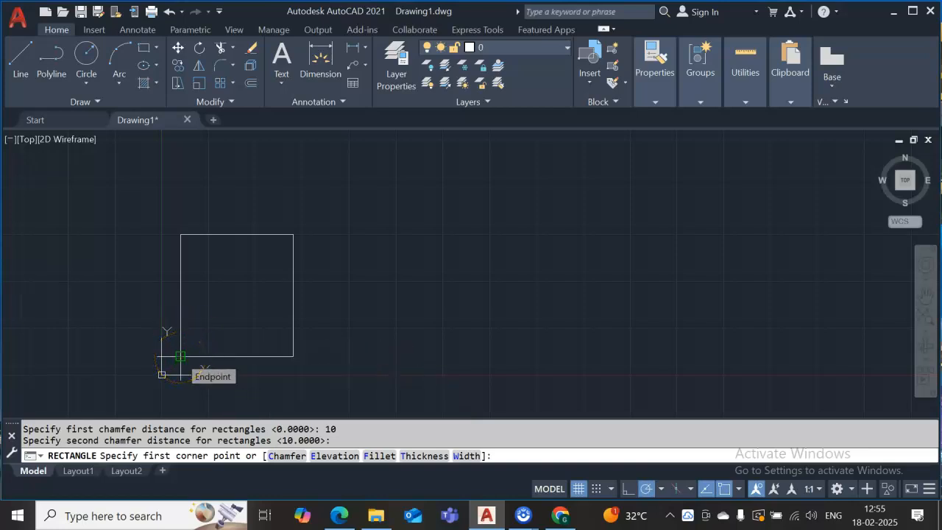
left_click(180, 357)
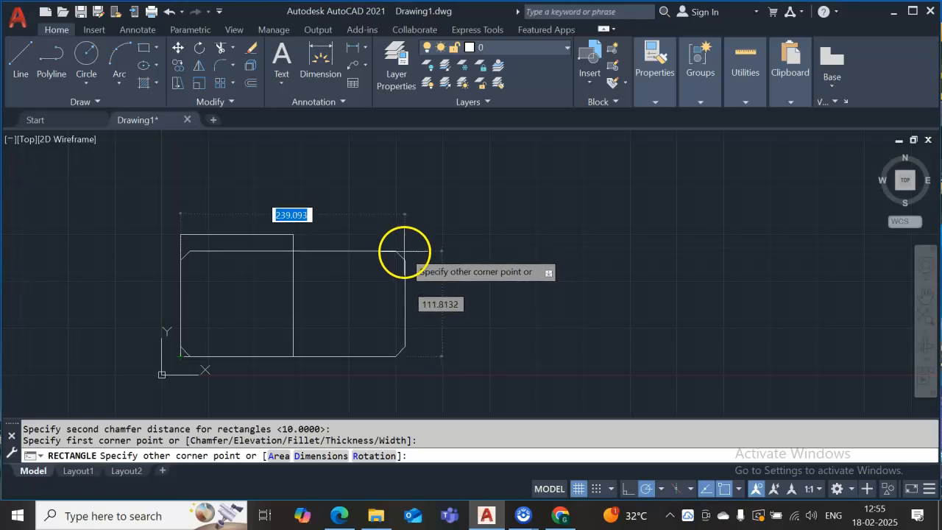
type("2")
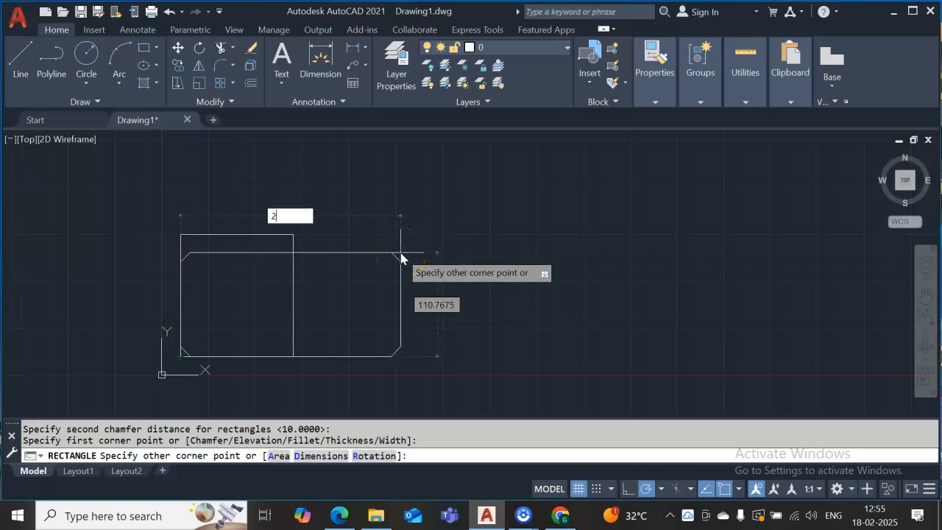
type("00")
key("Return")
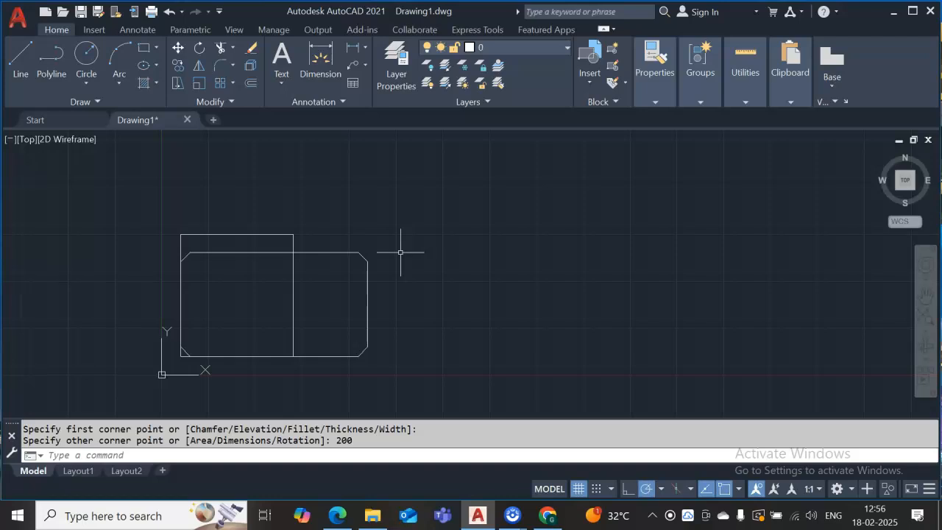
key("Escape")
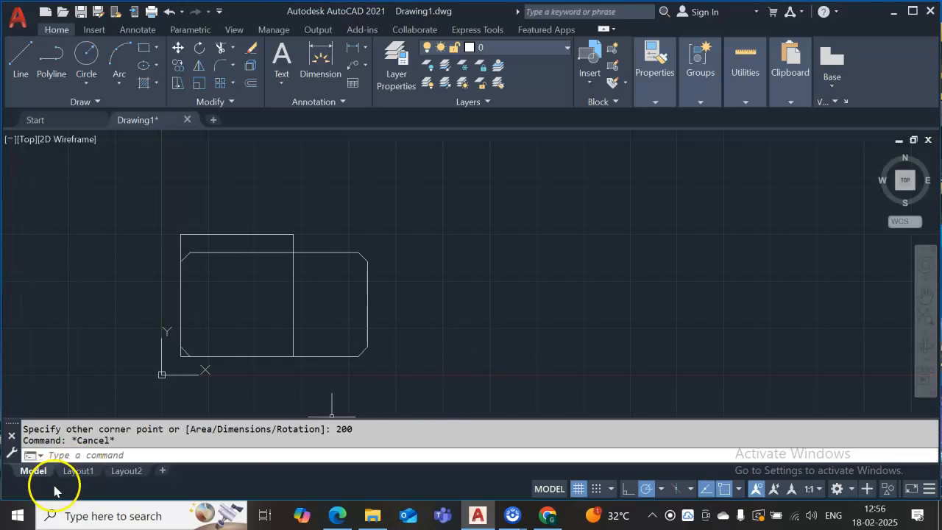
Draw a rectangle with fillet radius 20 from corner point 200,20, 150 units wide and about 99 units high
left_click(99, 457)
type("reca")
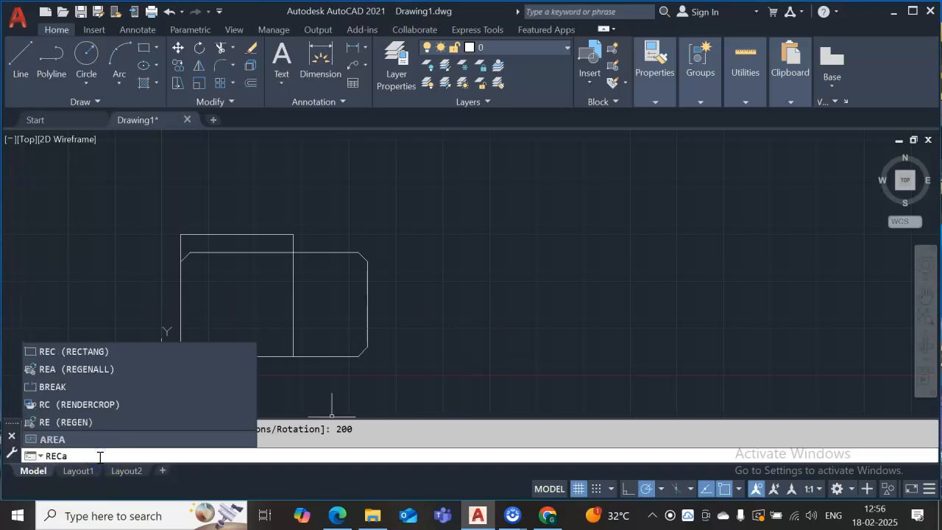
key("BackSpace")
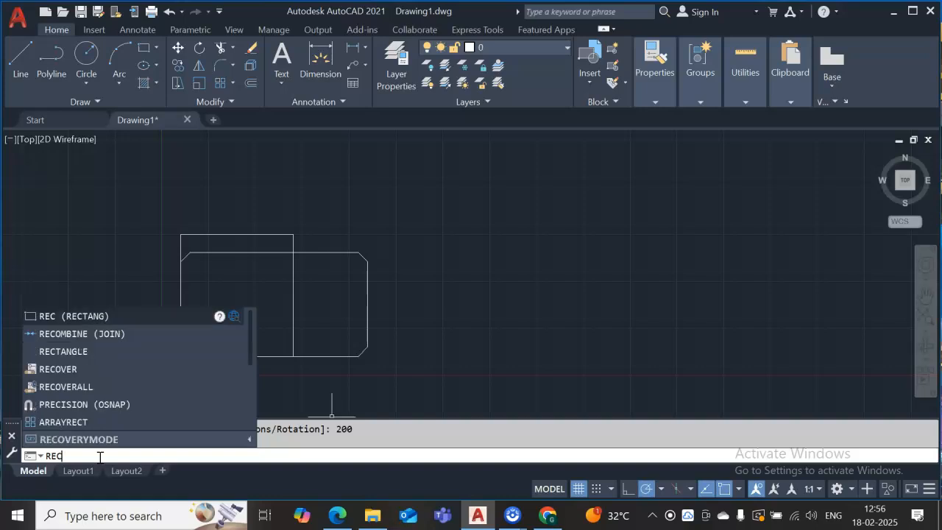
type("tangle")
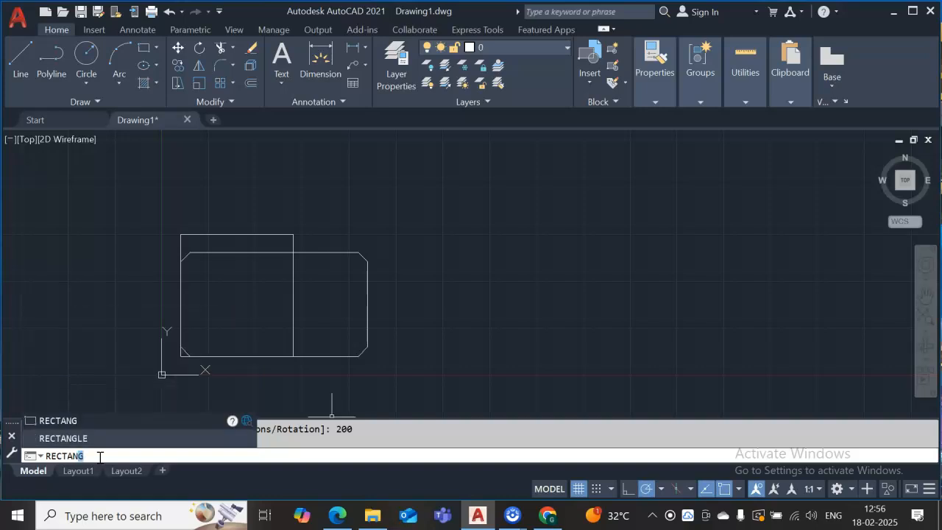
key("Return")
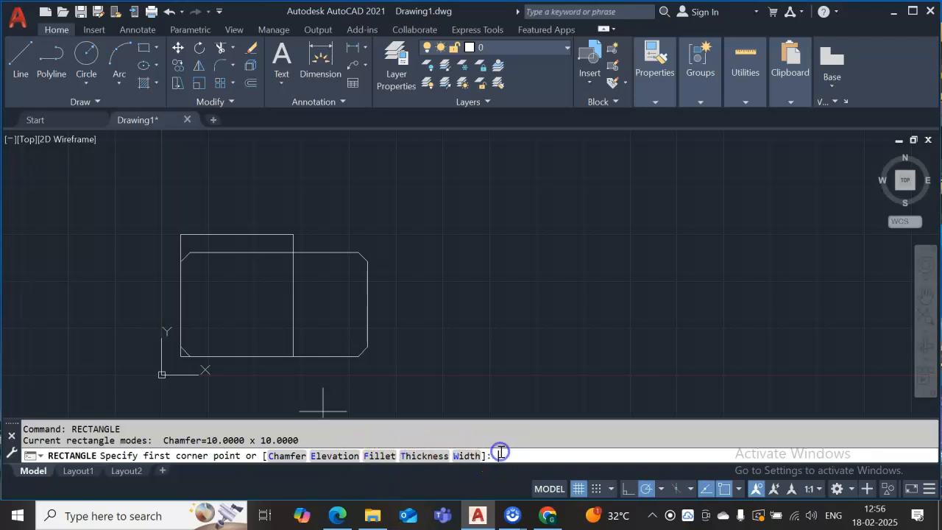
type("#")
key("Return")
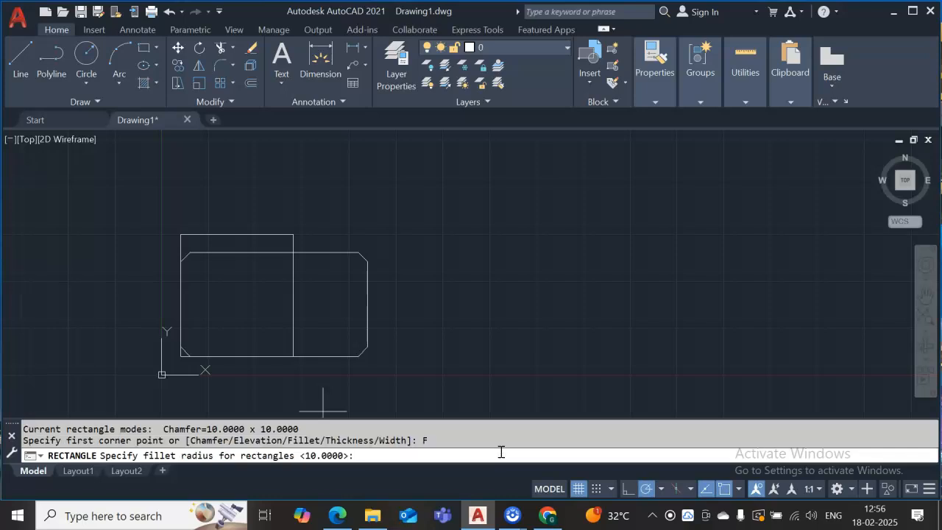
type("20")
key("Return")
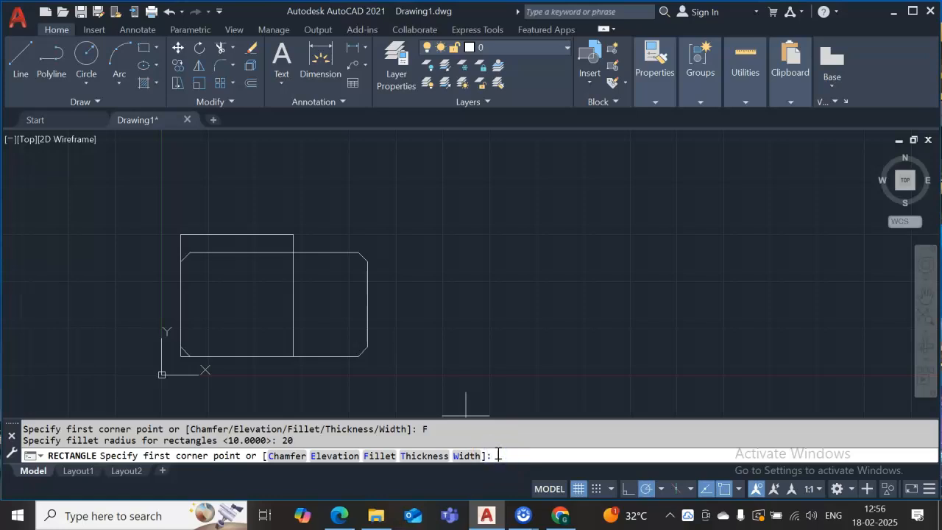
type("15")
key("BackSpace")
key("BackSpace")
type("200,20")
key("Return")
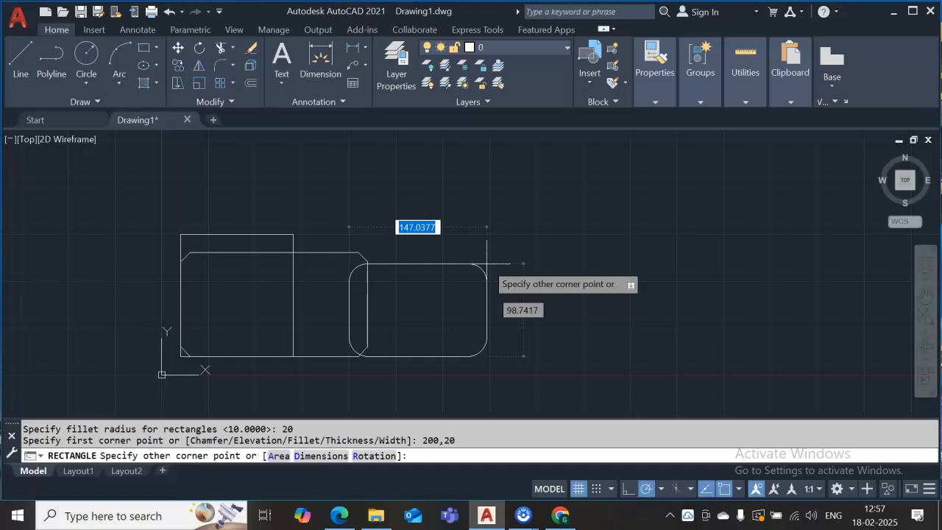
type("150")
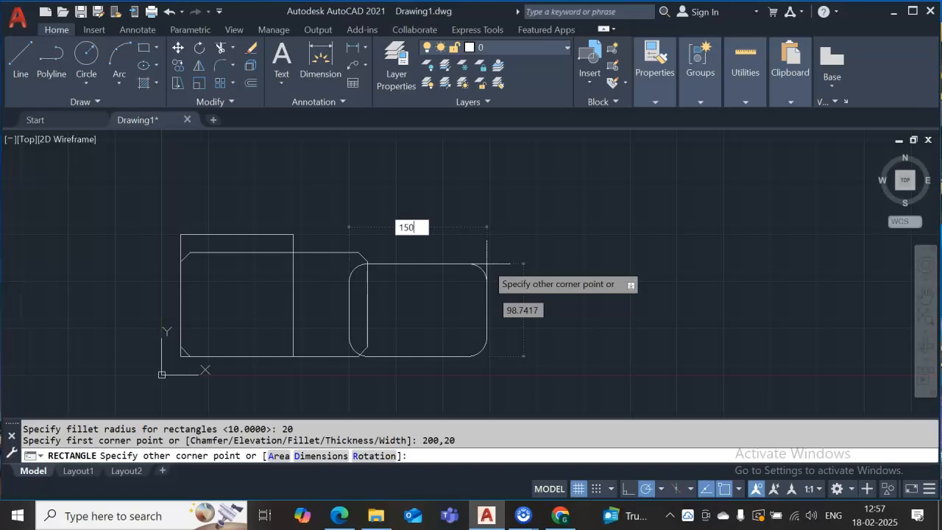
key("Return")
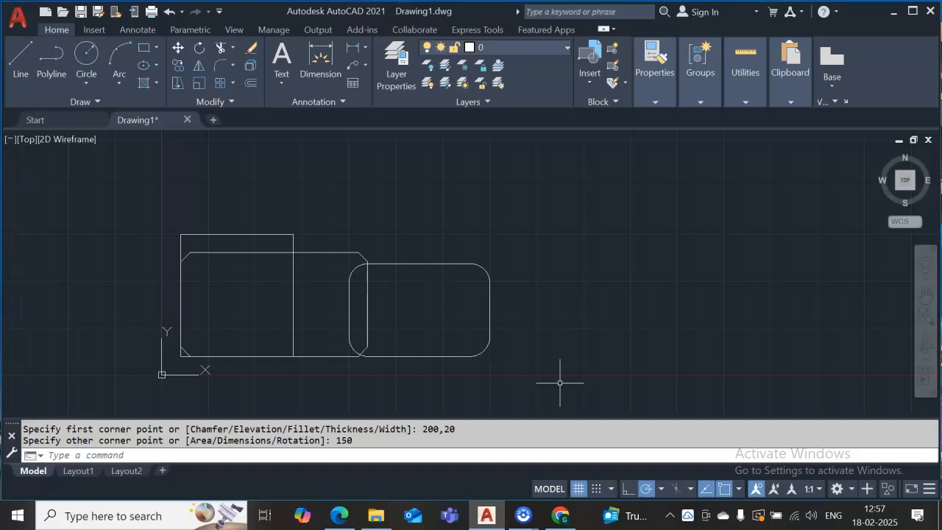
Draw a rectangle with thickness 5, starting where the chamfered rectangle meets the filleted one's top edge, 200 units wide and about 107 units high
left_click(171, 457)
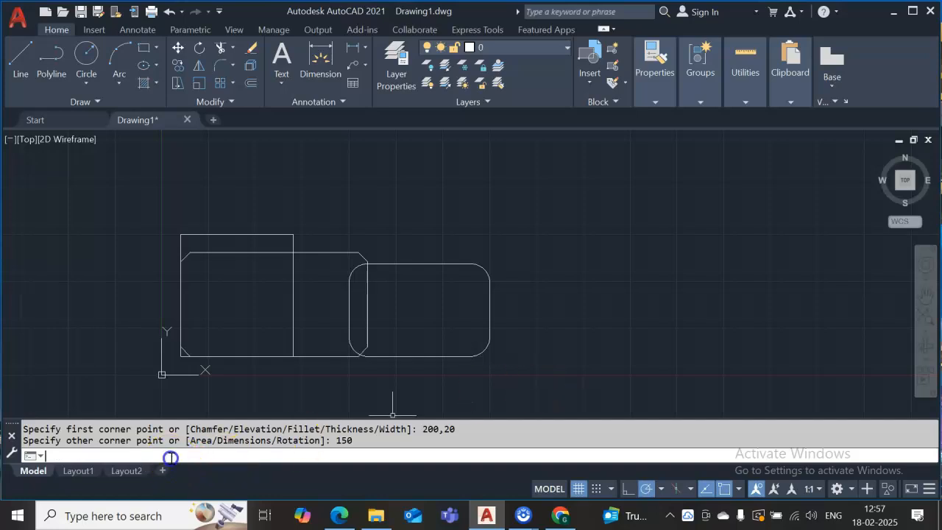
type("reca")
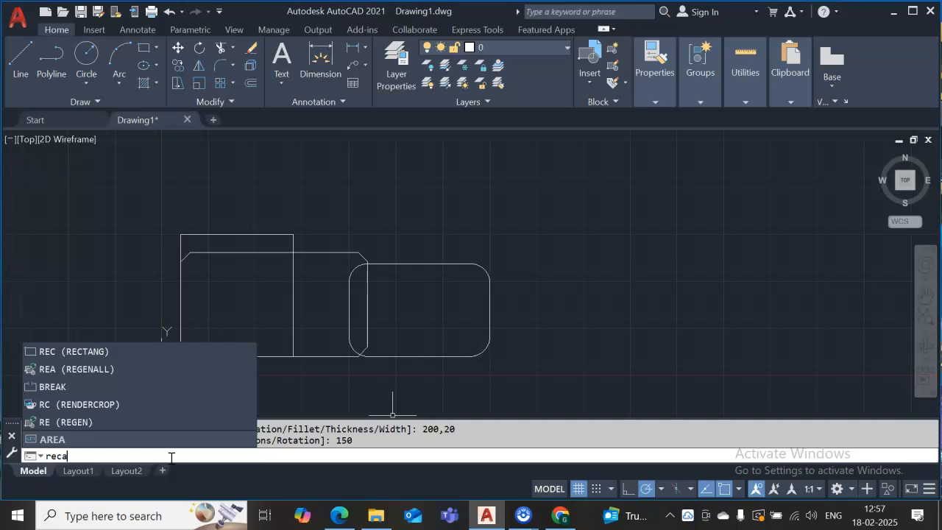
key("BackSpace")
type("tangle")
key("Return")
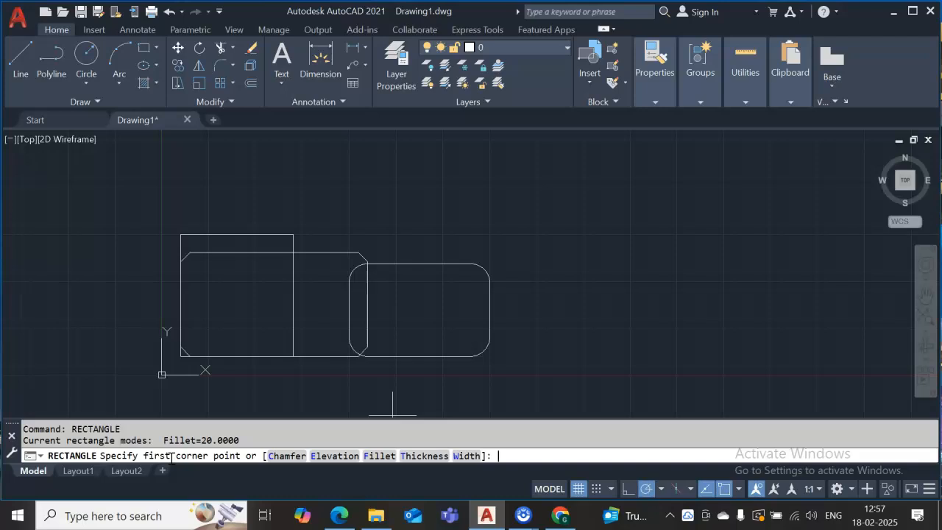
type("T")
key("Return")
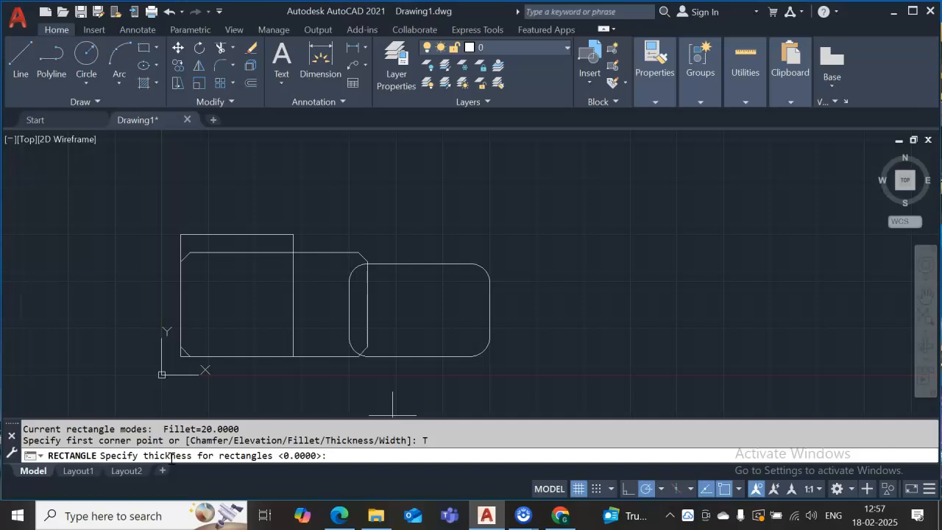
type("5")
key("Return")
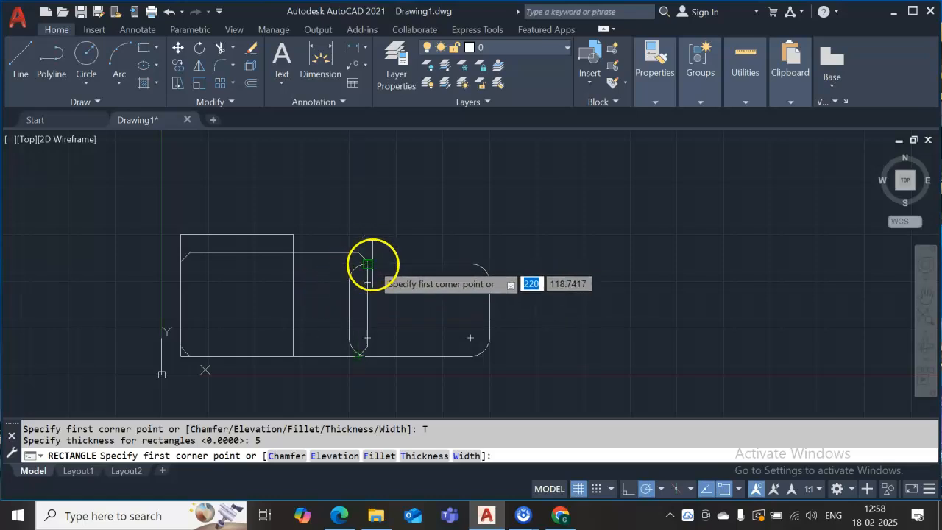
left_click(368, 263)
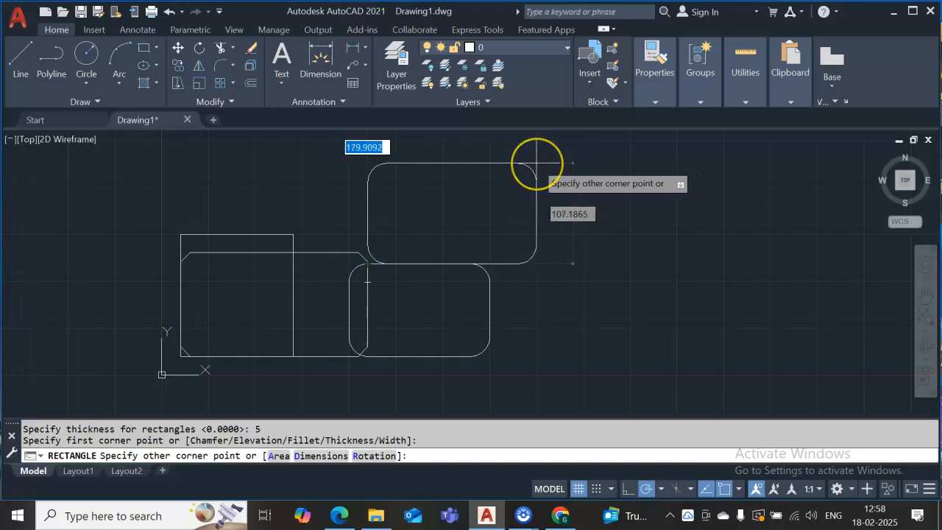
type("200")
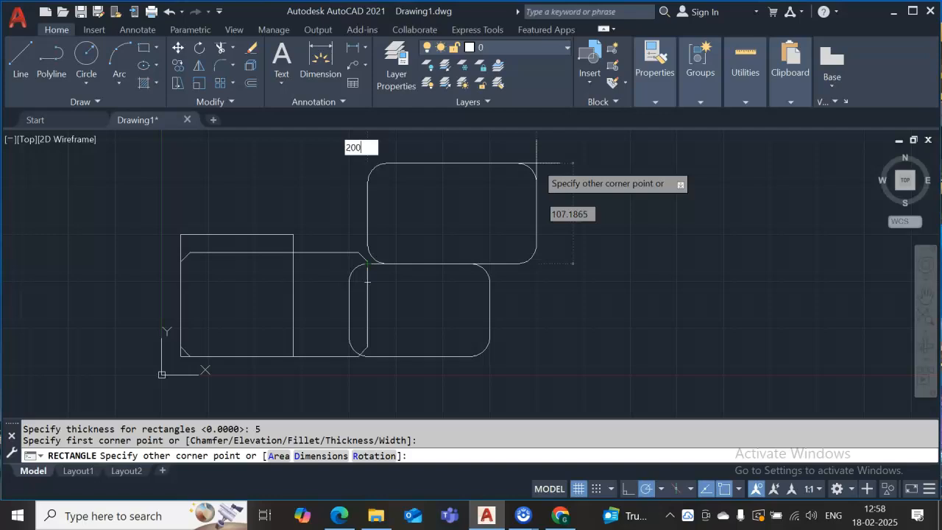
key("Return")
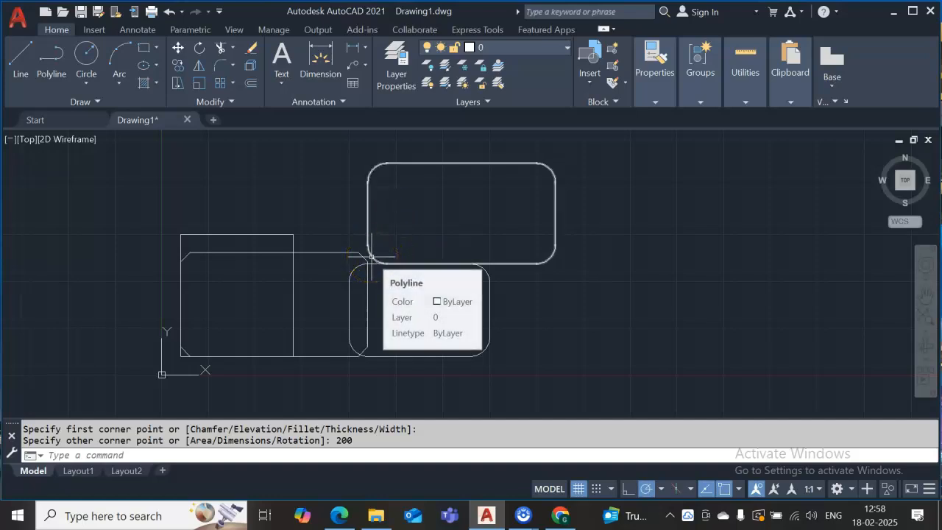
left_click(370, 234)
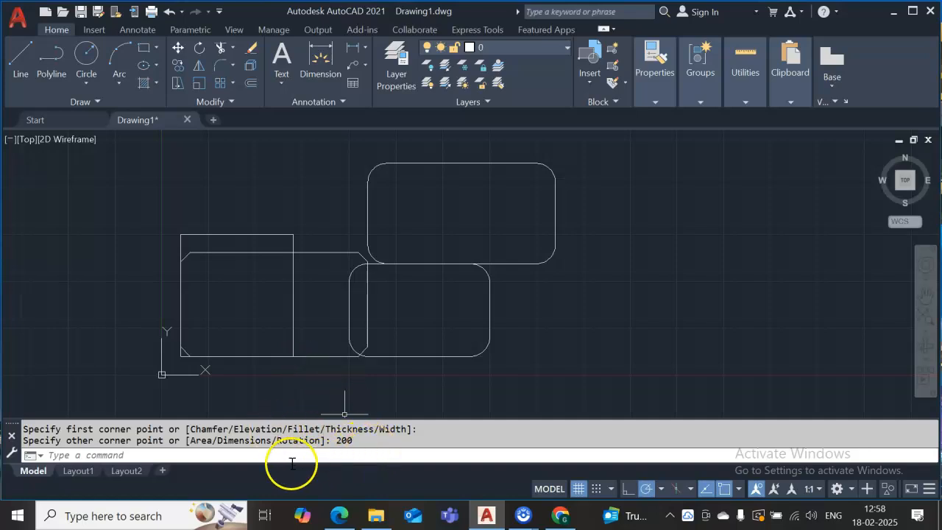
Start the RECTANGLE command for a fifth rectangle
left_click(233, 456)
type("RECTangle")
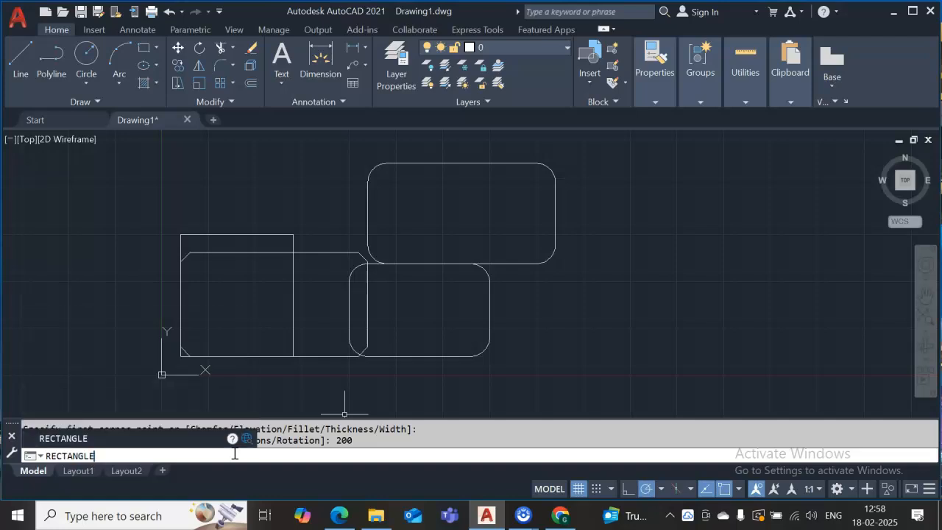
key("Return")
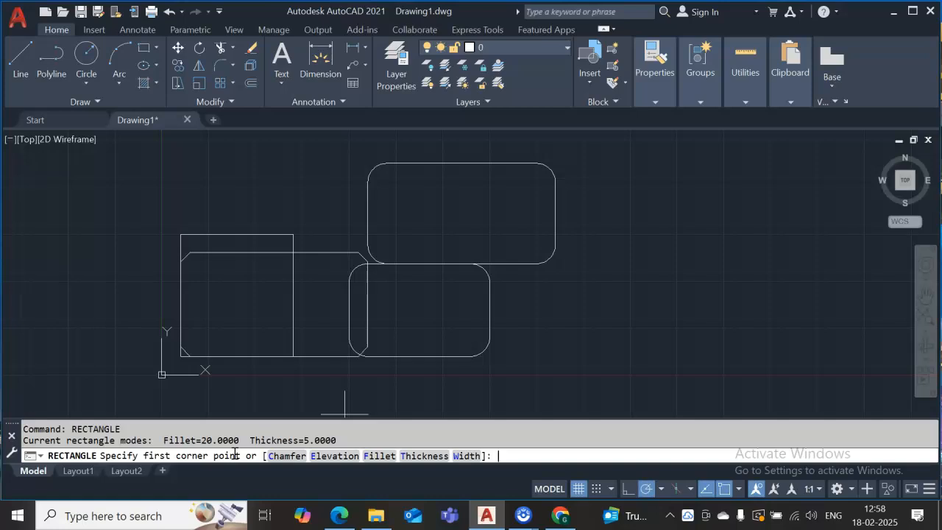
key("shift+w")
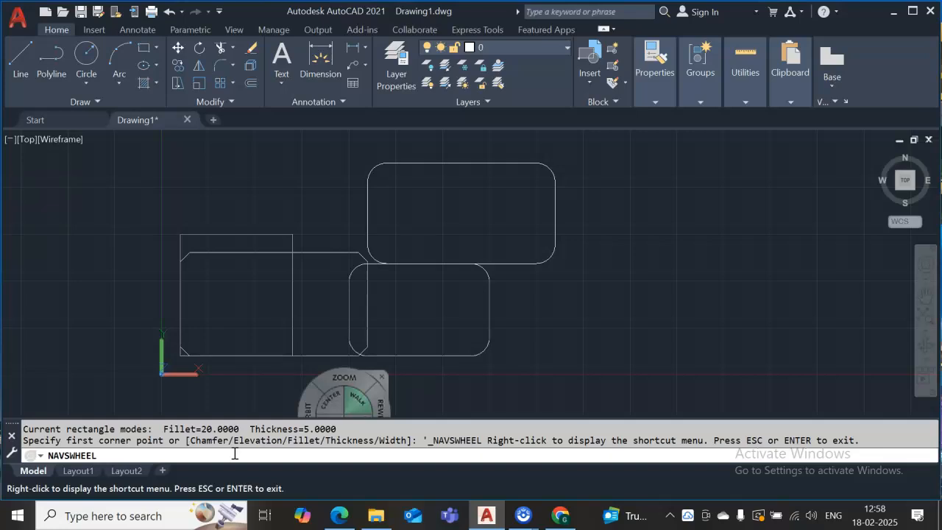
key("Escape")
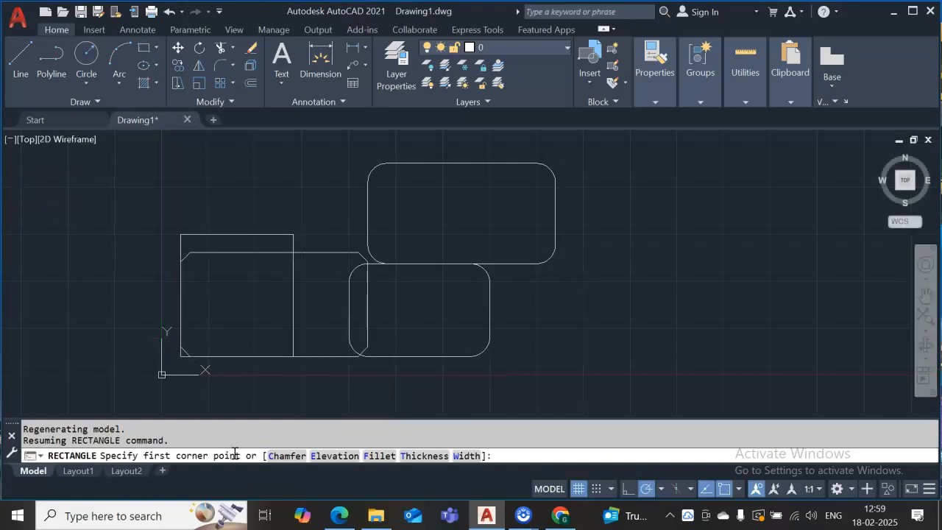
key("shift+w")
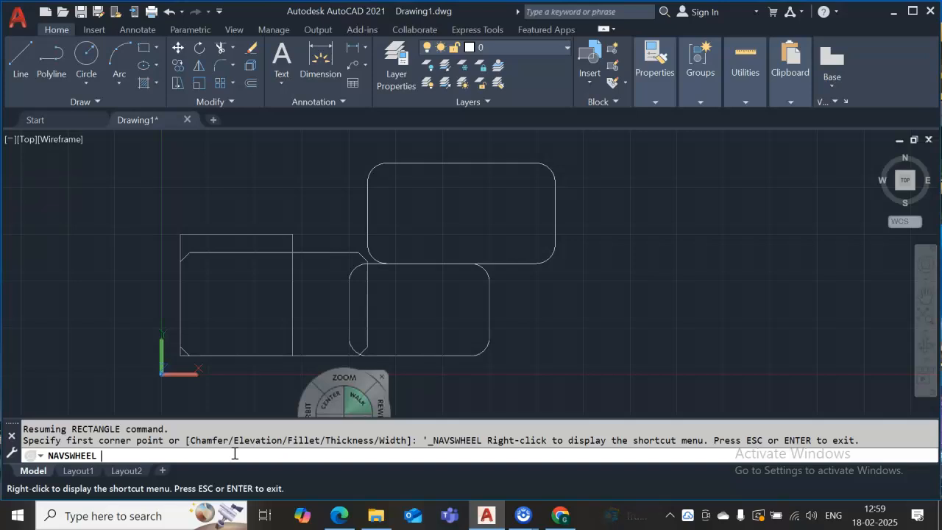
key("Escape")
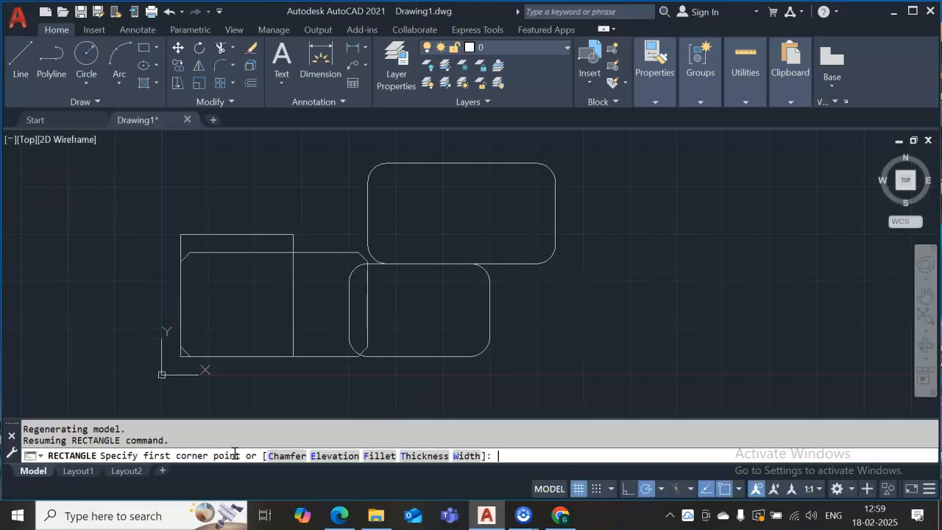
Draw a rectangle with line width 50 from the lower filleted rectangle's lower-right fillet center, 200 units wide and about 178 units high
type("w")
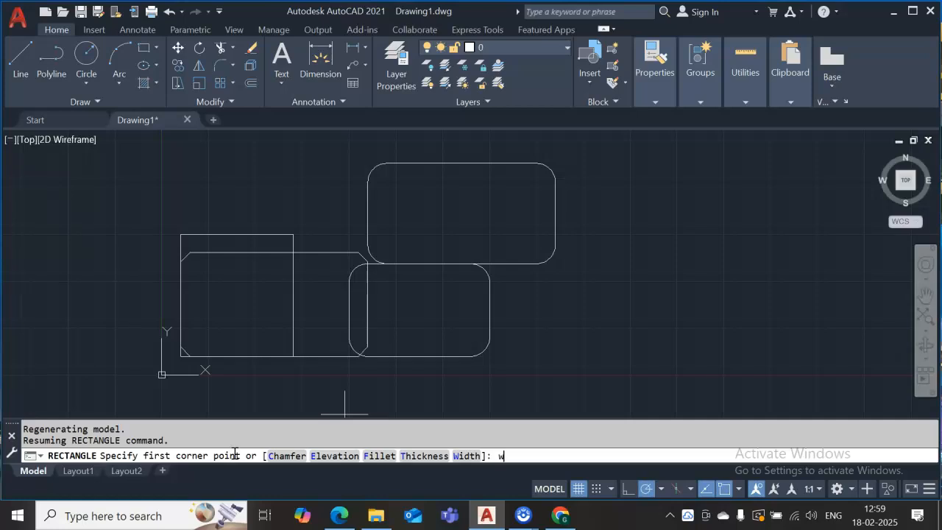
key("Return")
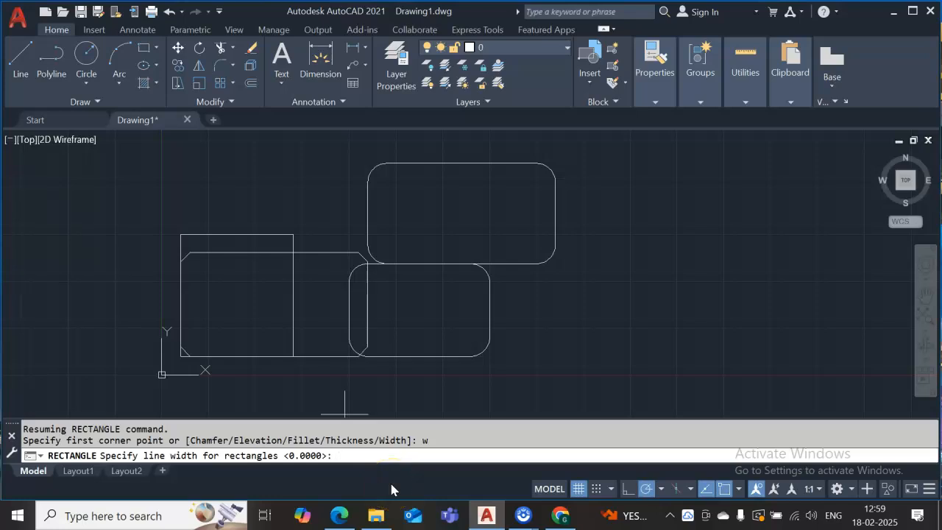
type("50")
key("Return")
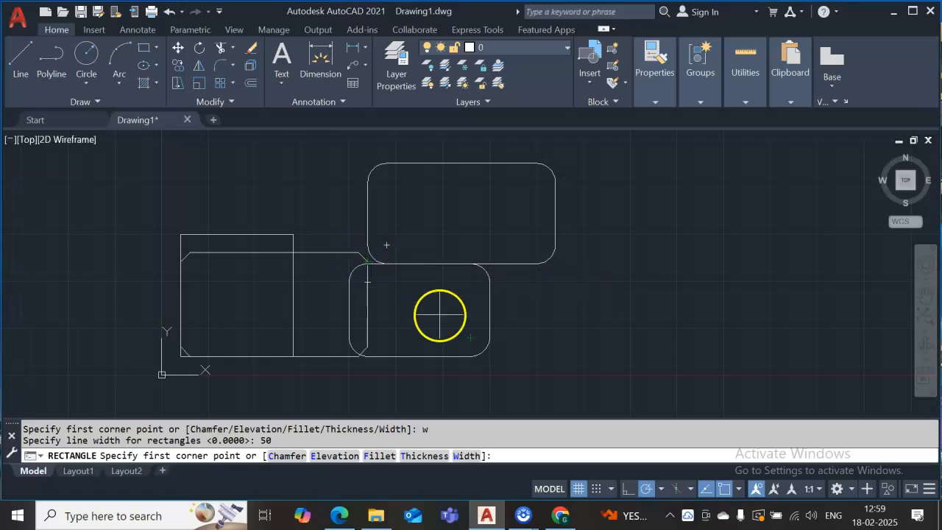
left_click(470, 338)
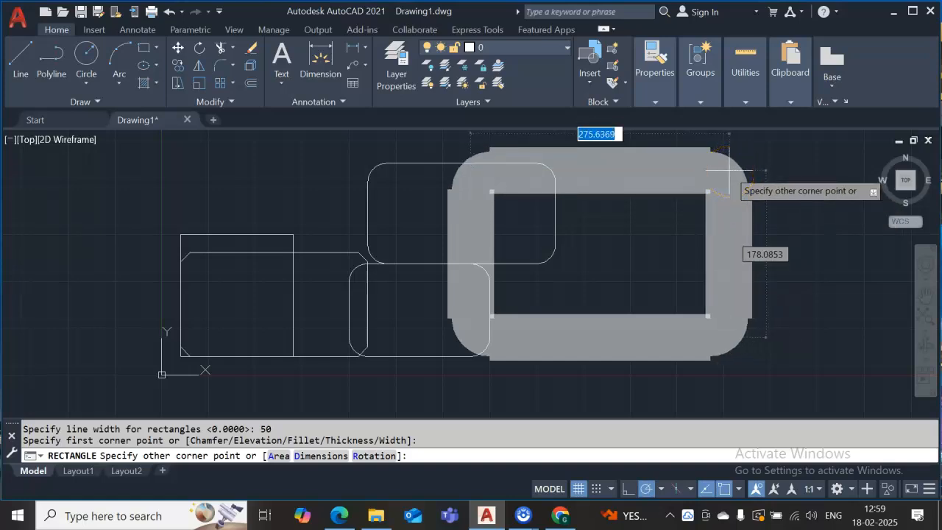
type("200")
key("Return")
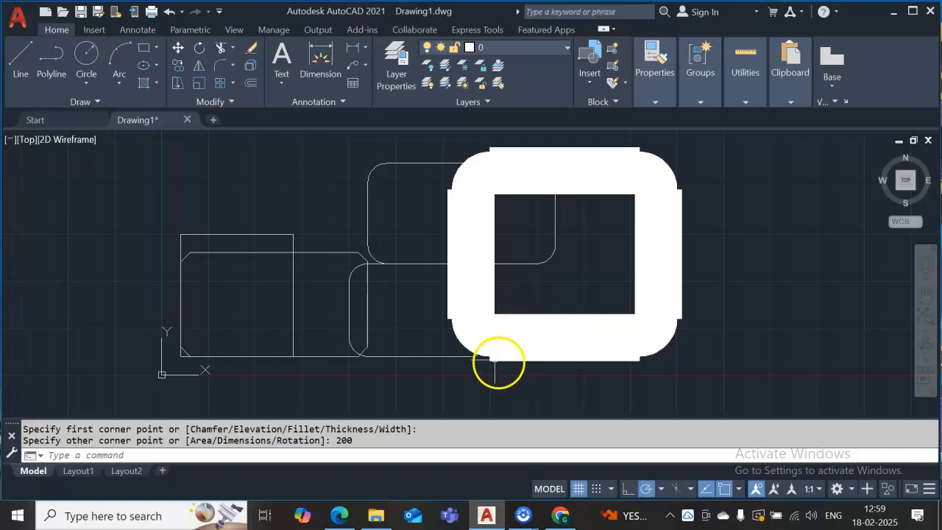
Draw a rectangle at elevation 50 with its first corner on the plain rectangle's upper-left corner, extending up and to the right
left_click(151, 442)
type("rectan")
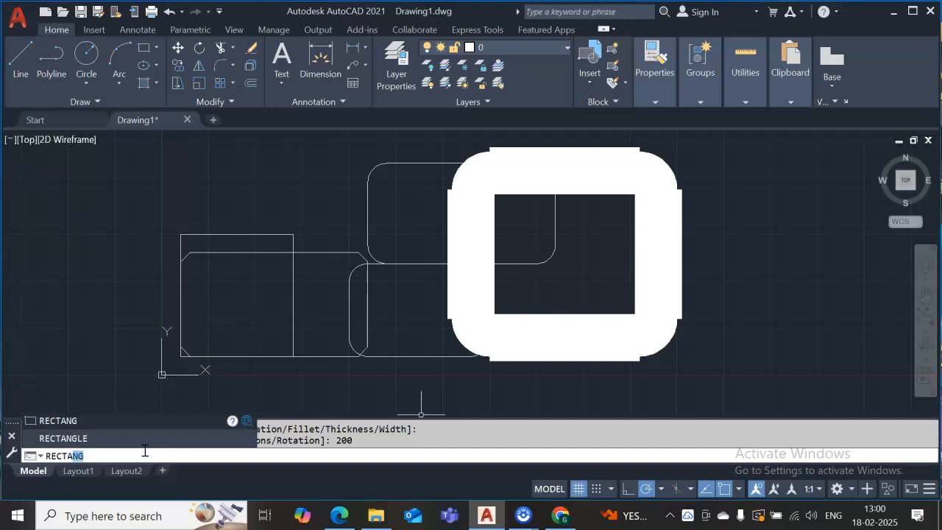
type("gle")
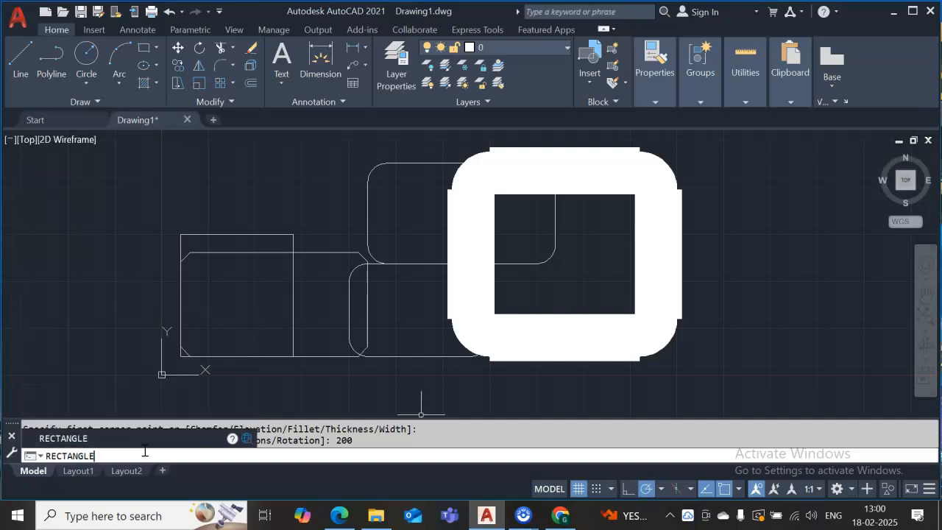
key("Return")
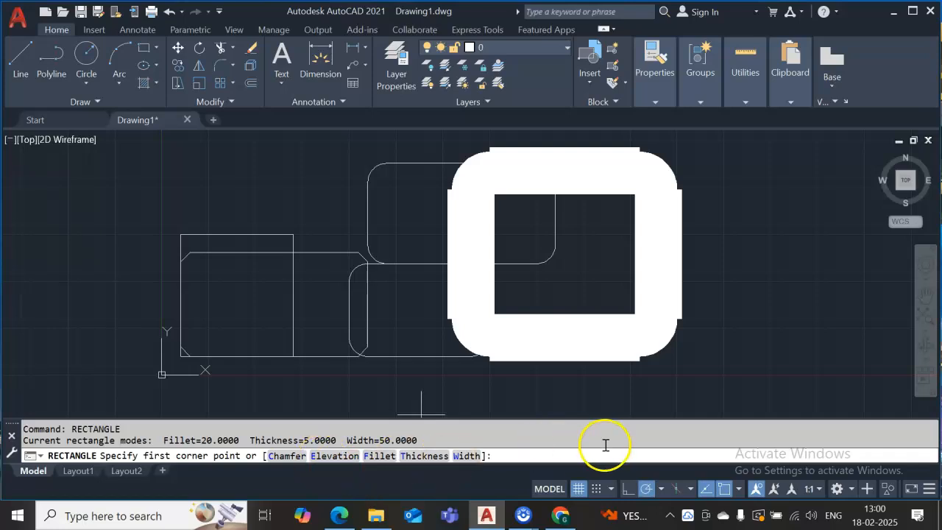
type("e")
key("Return")
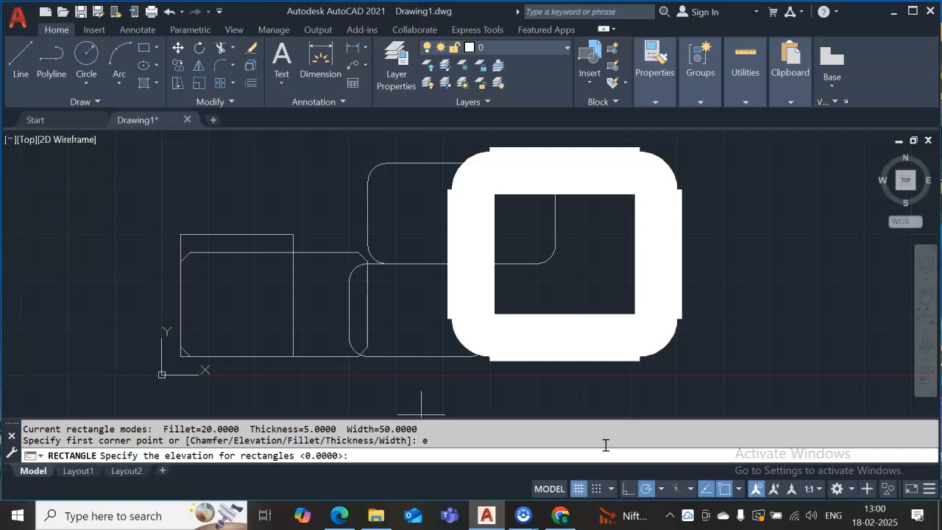
type("50")
key("Return")
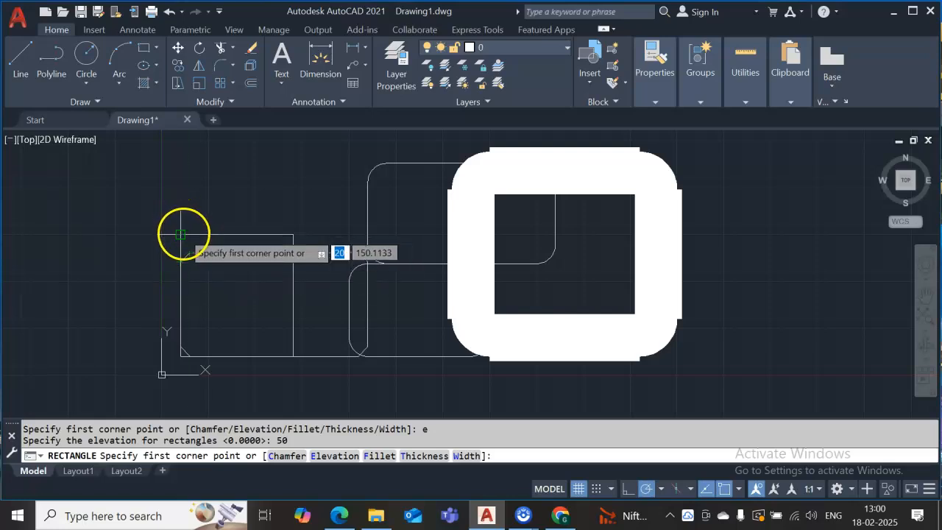
left_click(180, 235)
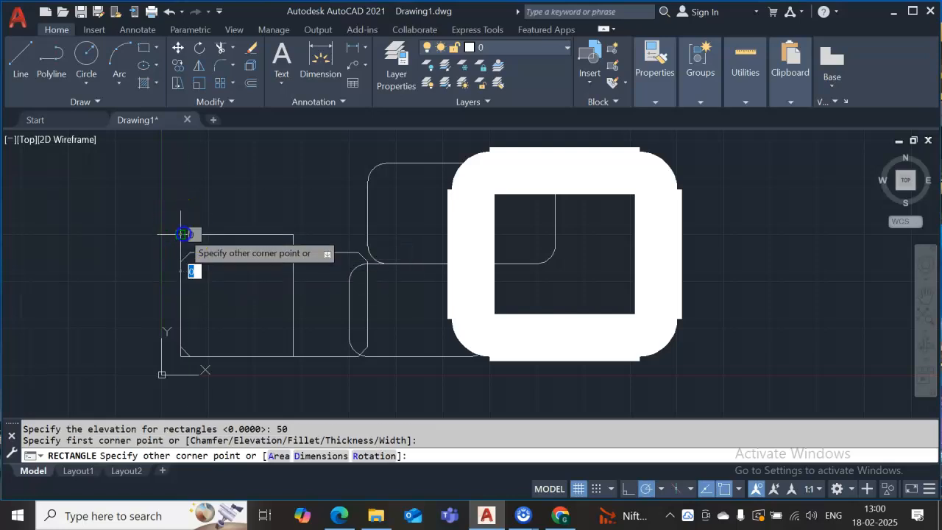
left_click(347, 143)
mouse_move(567, 515)
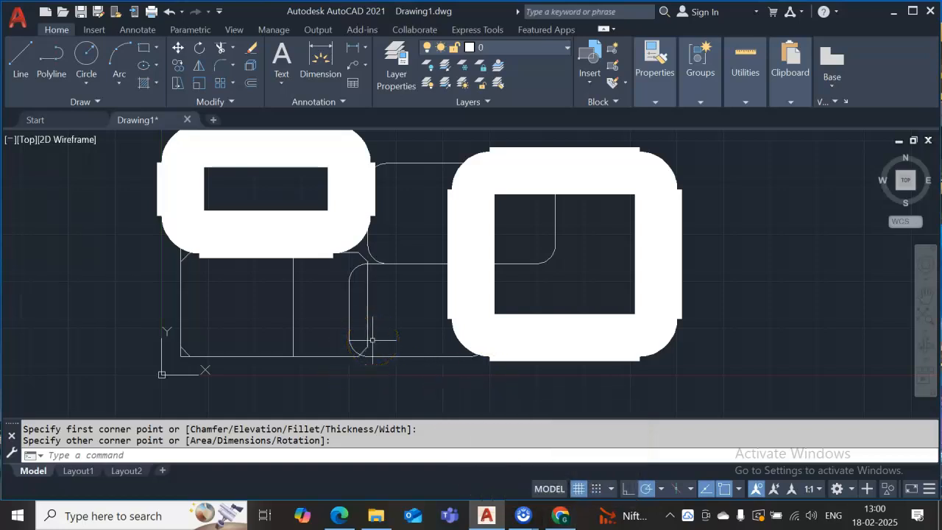
left_click(163, 454)
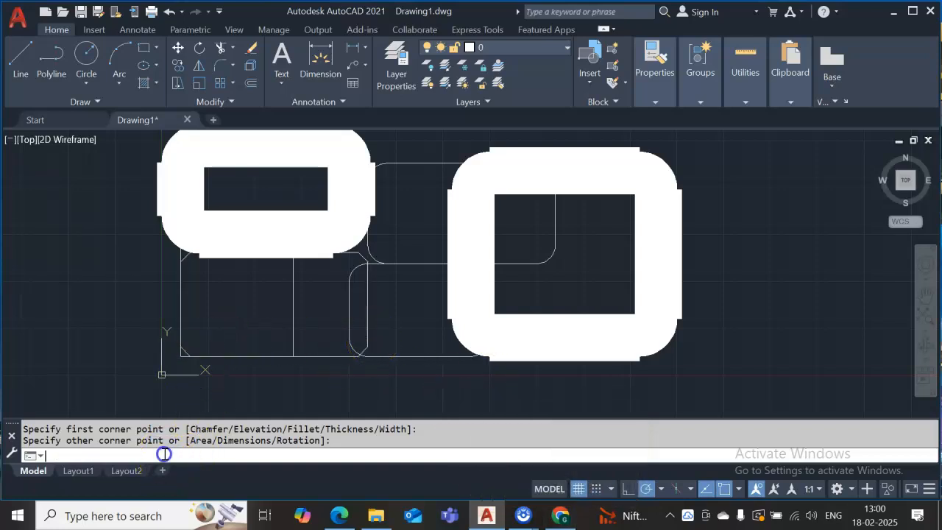
type("3do")
key("Return")
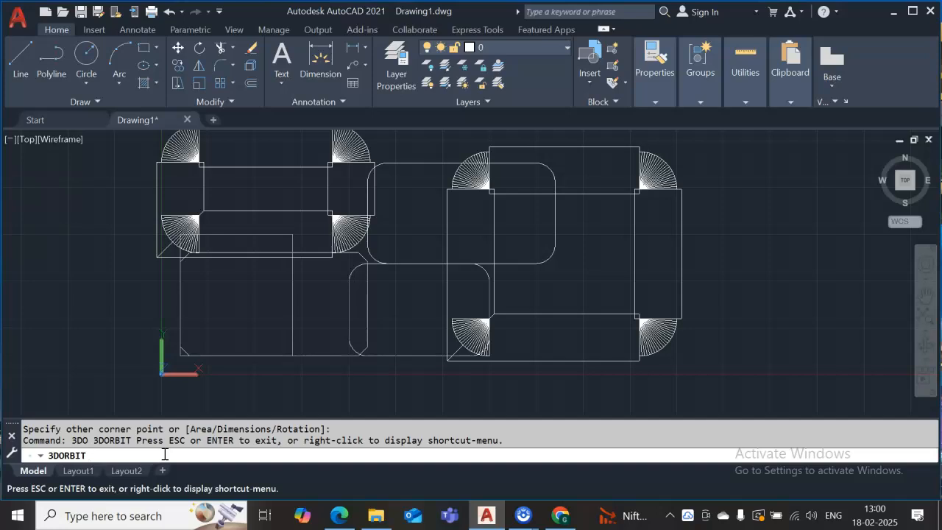
key("Escape")
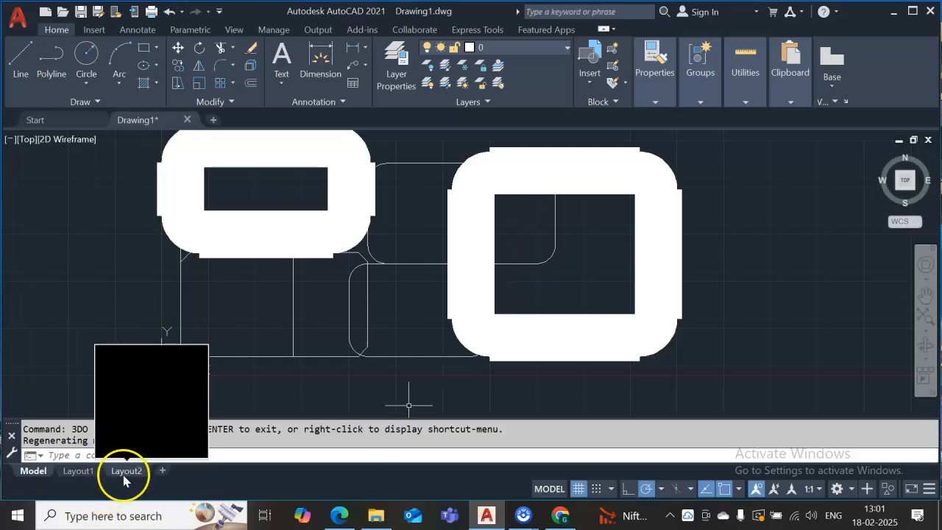
mouse_move(294, 280)
middle_mouse_down()
mouse_move(265, 311)
mouse_move(263, 357)
middle_mouse_up()
right_click(287, 352)
left_click(273, 311)
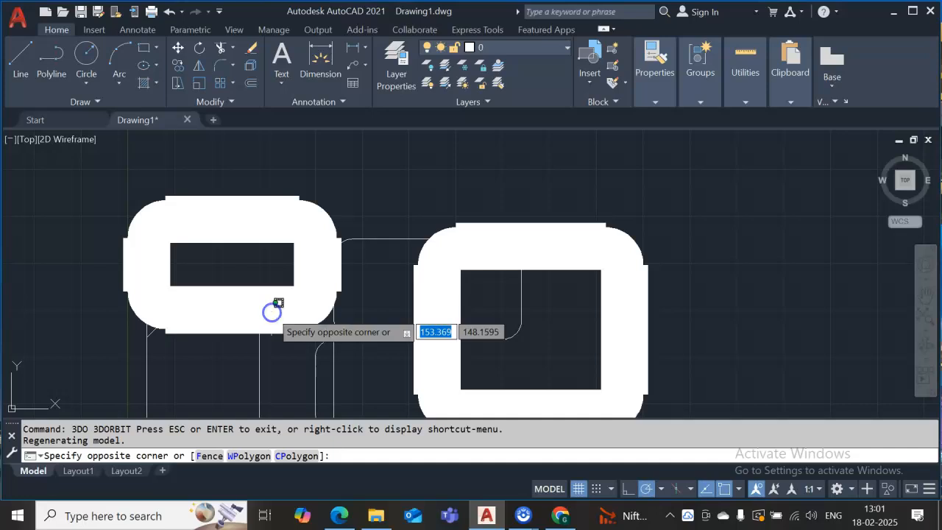
scroll(406, 199, "up", 3)
scroll(412, 191, "down", 5)
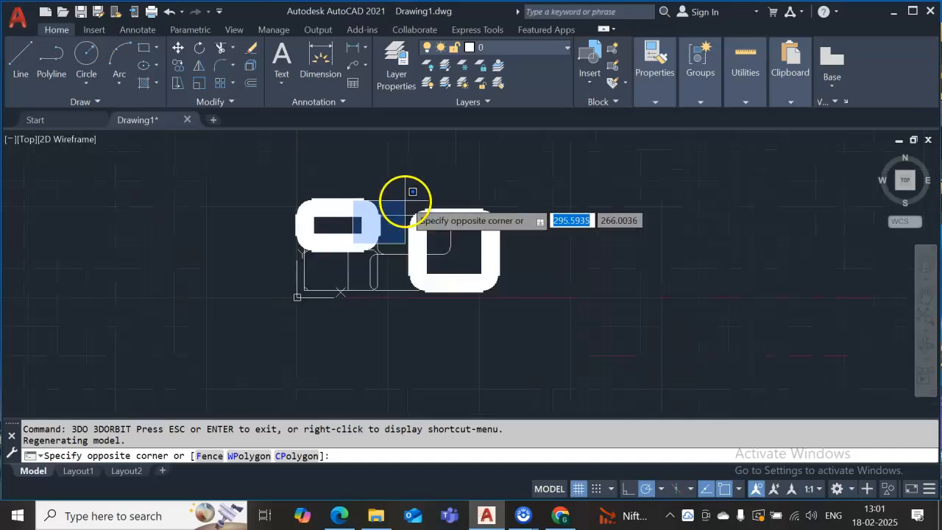
left_click(413, 192)
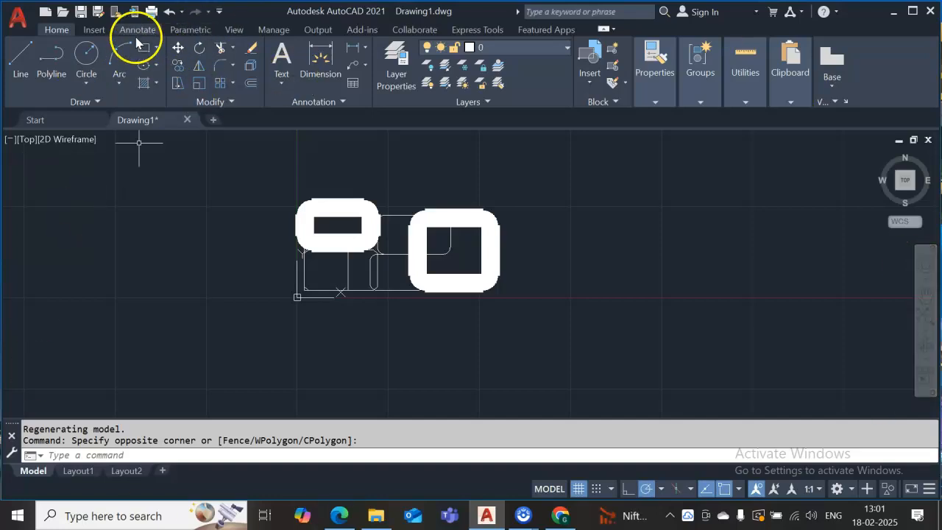
left_click(238, 31)
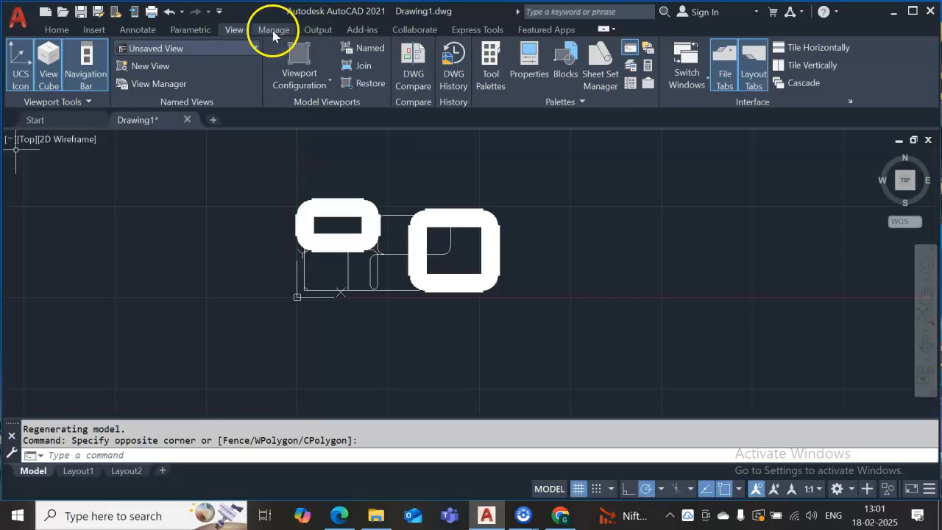
left_click(186, 30)
left_click(152, 30)
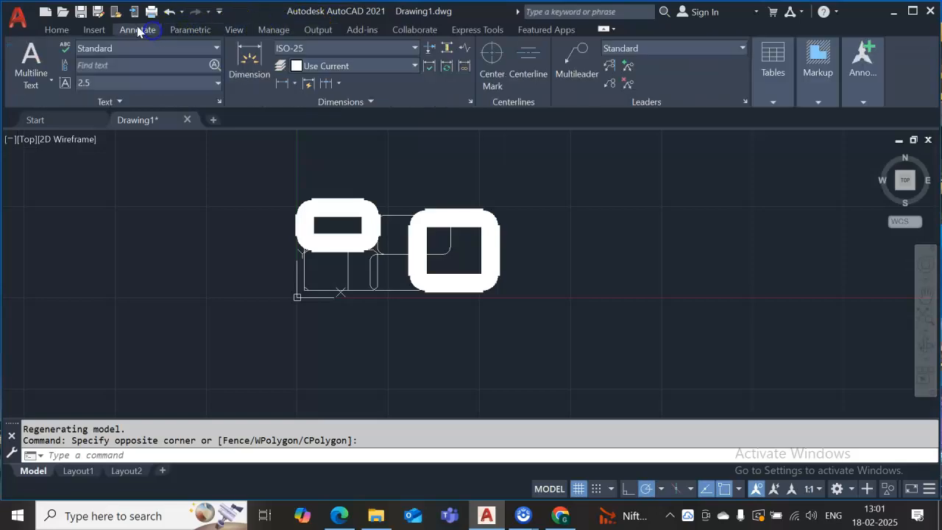
left_click(111, 31)
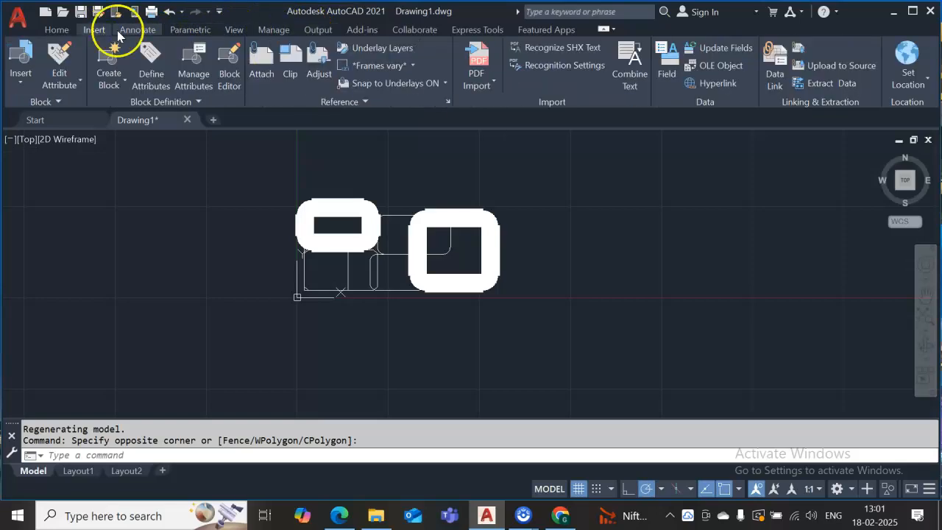
left_click(234, 29)
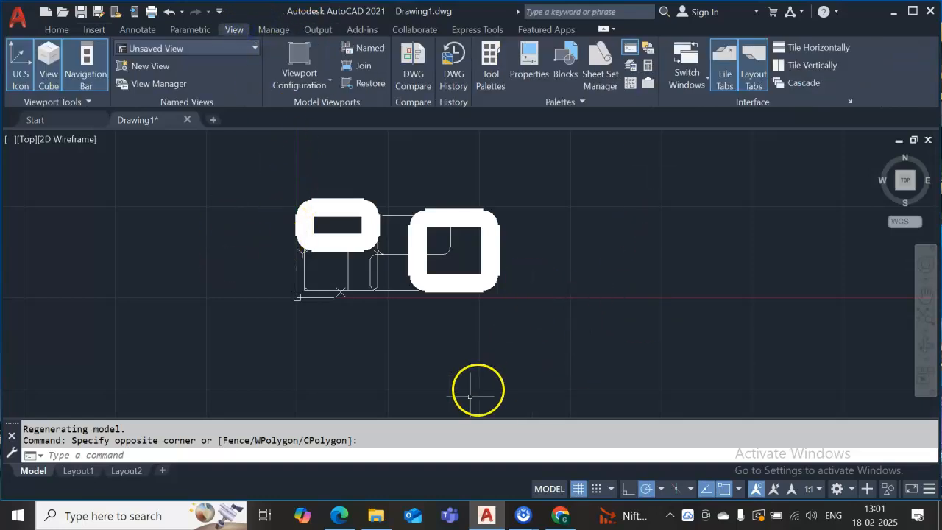
Tilt the drawing slightly with 3DORBIT to examine the rectangles' thickness and elevation in 3D
scroll(524, 341, "up", 2)
scroll(496, 335, "down", 2)
middle_click_drag(496, 325, 530, 328)
right_click(530, 329)
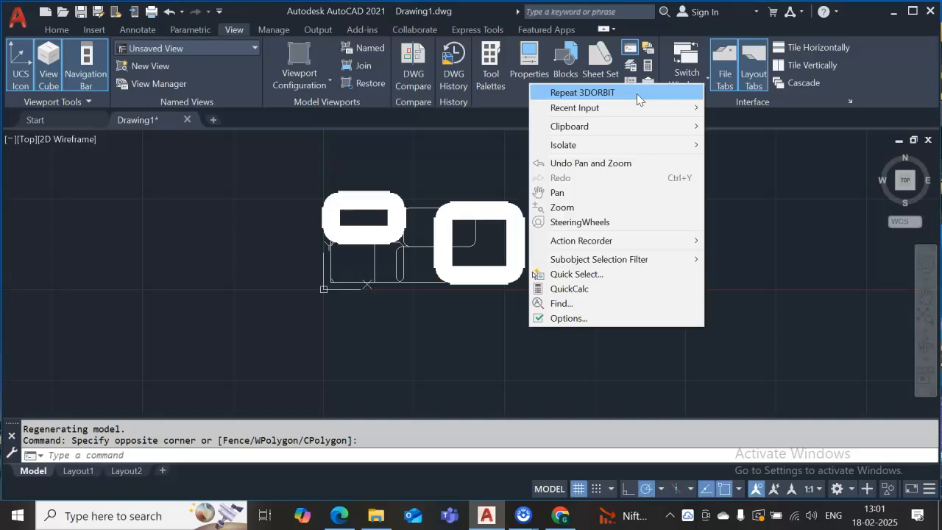
mouse_move(638, 110)
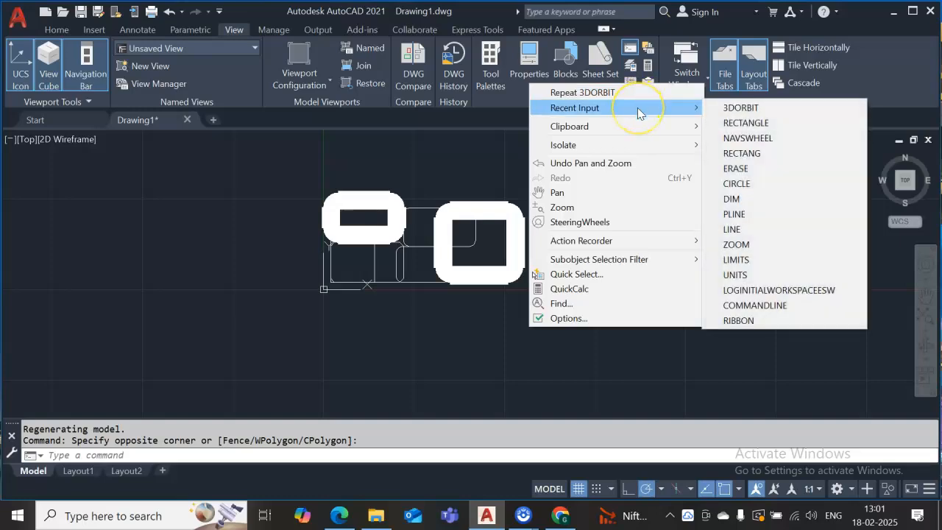
left_click(729, 107)
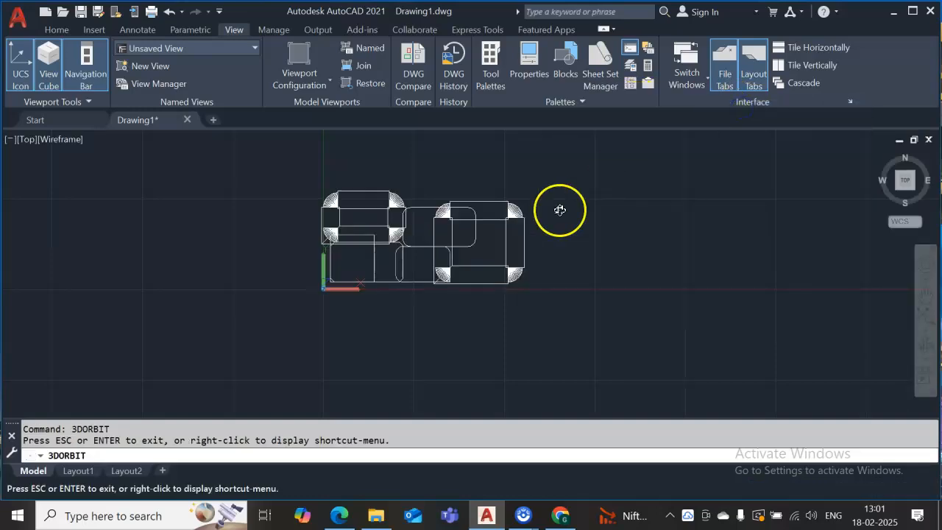
mouse_move(547, 202)
left_mouse_down()
mouse_move(536, 213)
mouse_move(440, 206)
mouse_move(484, 143)
mouse_move(503, 130)
mouse_move(517, 154)
mouse_move(532, 134)
mouse_move(534, 214)
mouse_move(553, 229)
mouse_move(545, 235)
mouse_move(524, 204)
mouse_move(555, 196)
mouse_move(520, 153)
mouse_move(555, 128)
mouse_move(538, 198)
mouse_move(517, 183)
mouse_move(549, 213)
mouse_move(560, 164)
mouse_move(552, 148)
mouse_move(558, 164)
mouse_move(546, 204)
left_mouse_up()
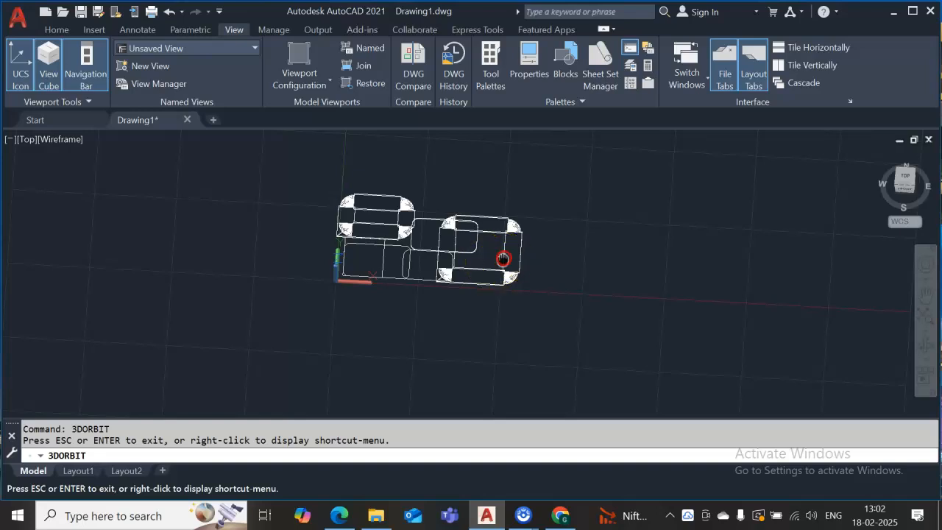
left_click_drag(503, 259, 498, 263)
right_click(471, 257)
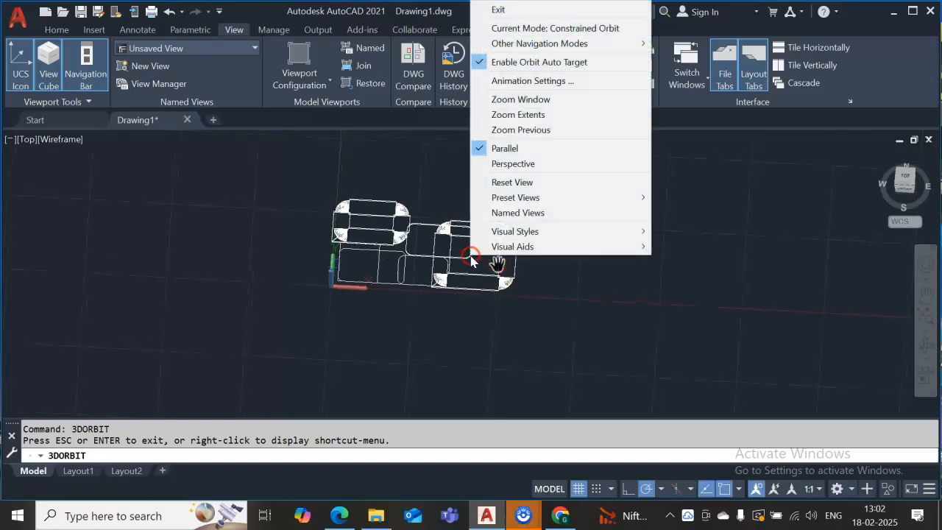
left_click(546, 285)
left_click_drag(519, 270, 515, 270)
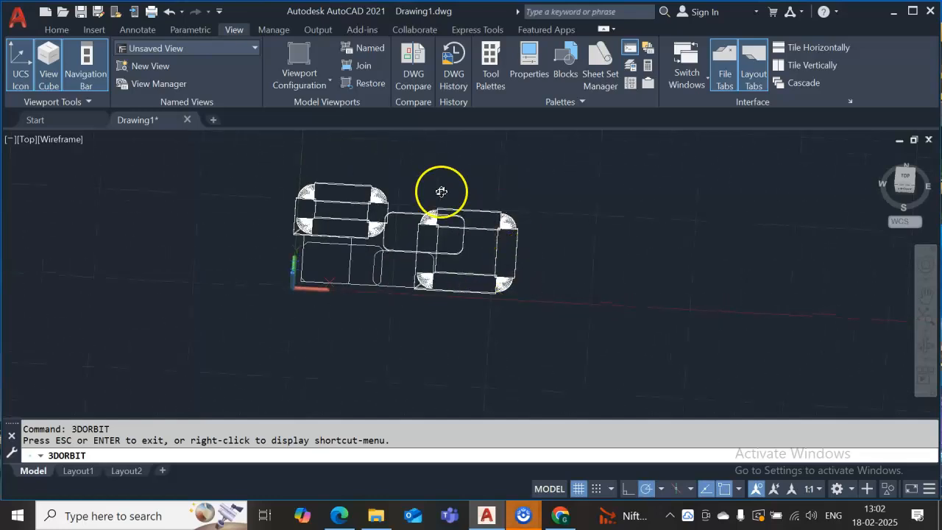
left_click_drag(442, 195, 437, 201)
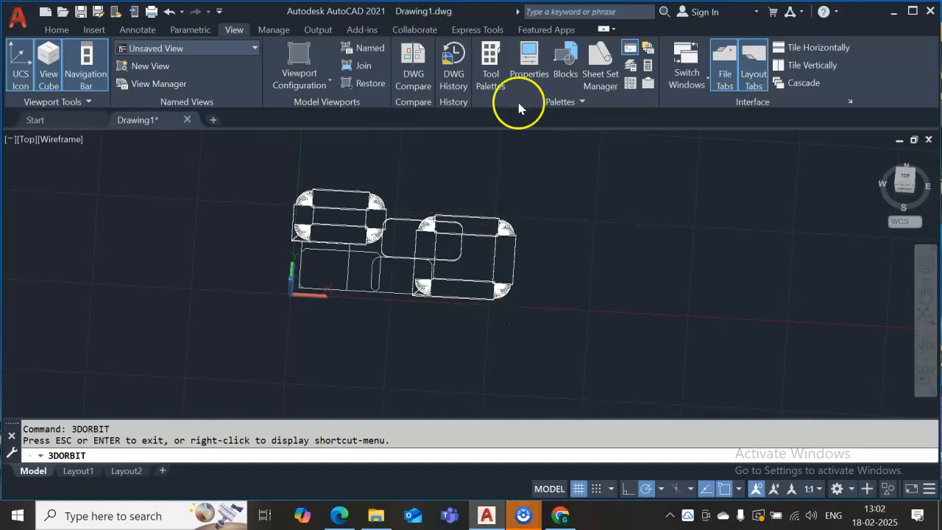
Leave the 3D orbit and use ZOOM with the All option to fit every rectangle in view
left_click_drag(409, 172, 409, 172)
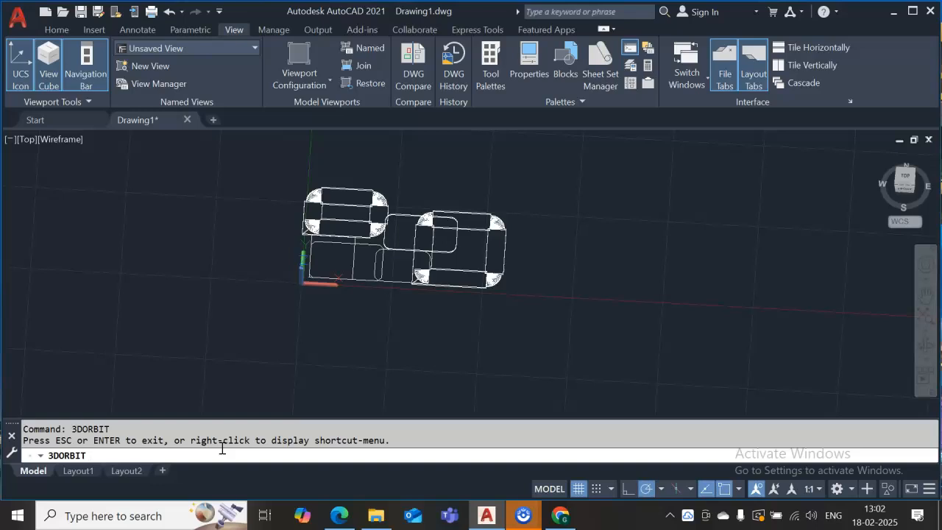
key("Escape")
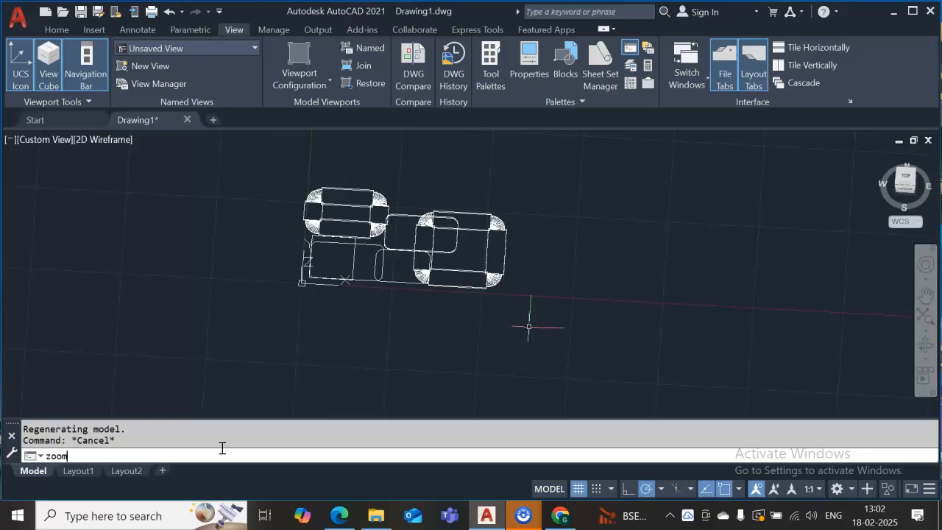
key("Return")
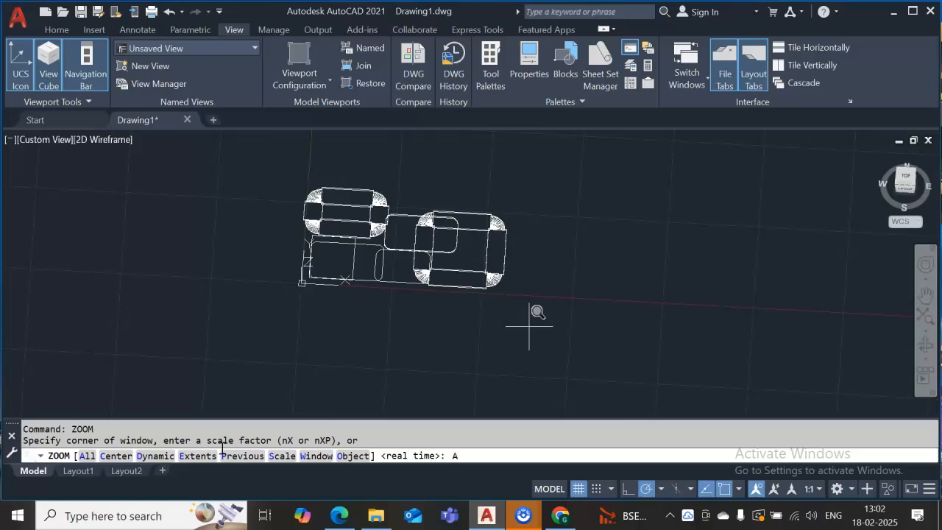
type("A")
key("Return")
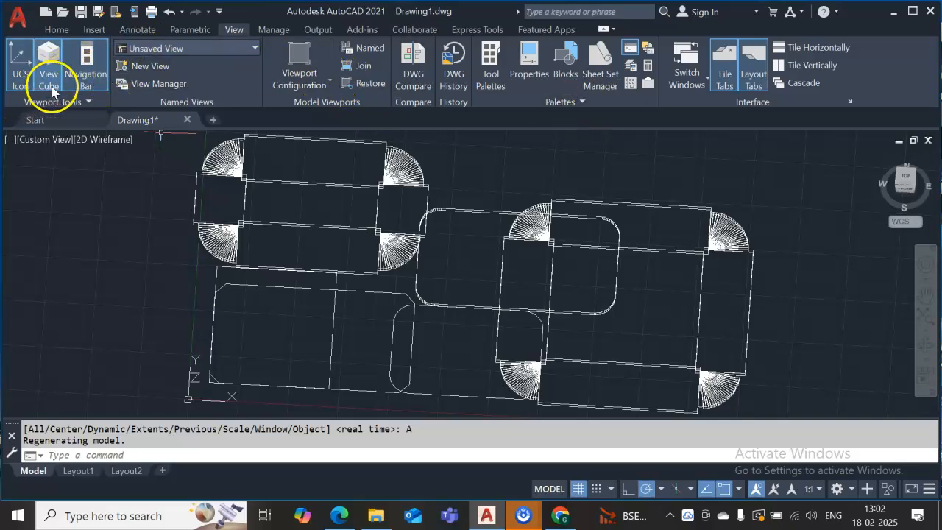
Turn on Show Motion and set the drawing to the Top view
left_click(89, 101)
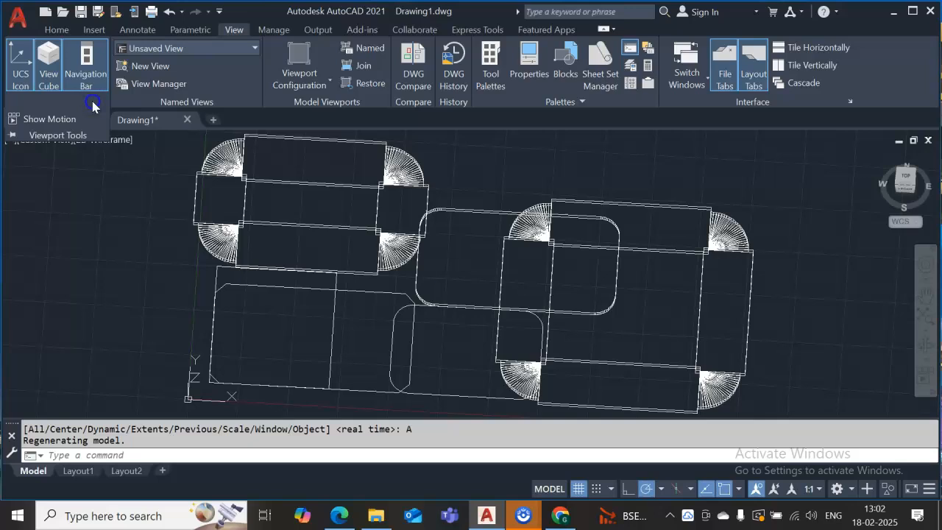
left_click(40, 120)
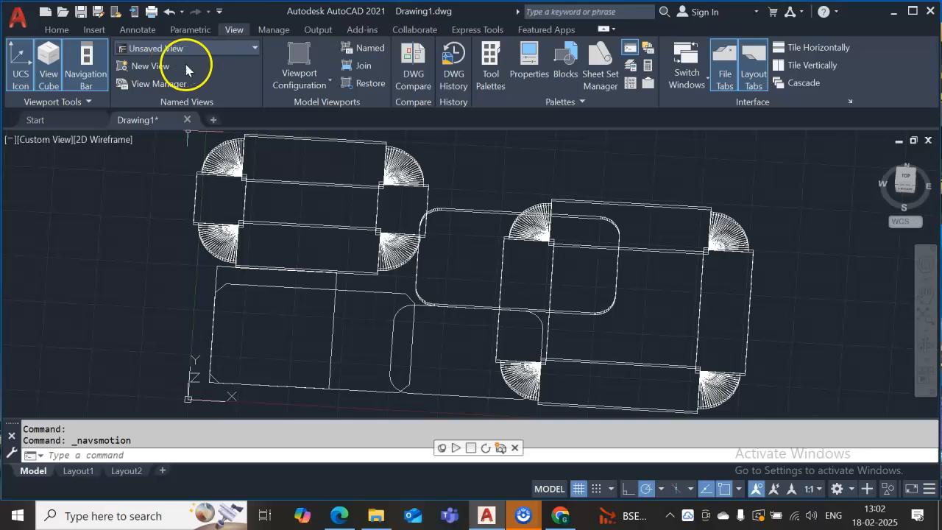
left_click(254, 49)
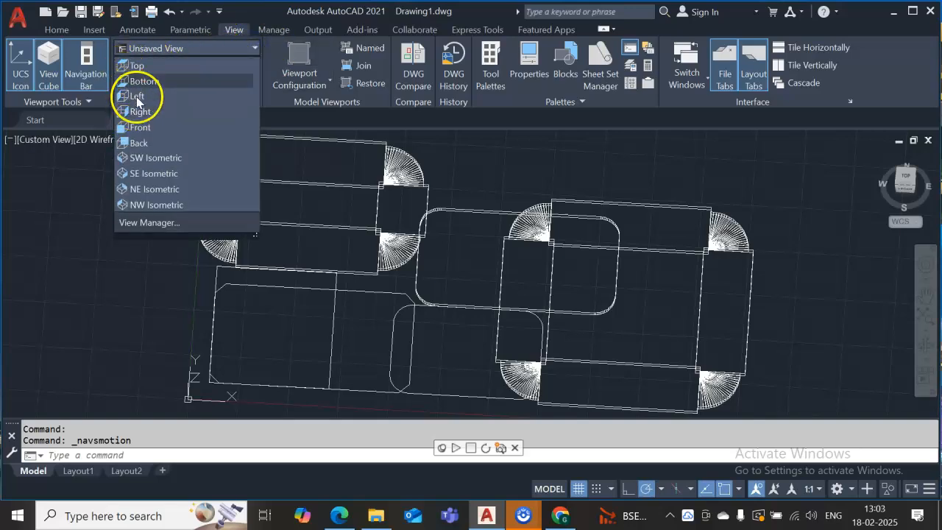
left_click(133, 66)
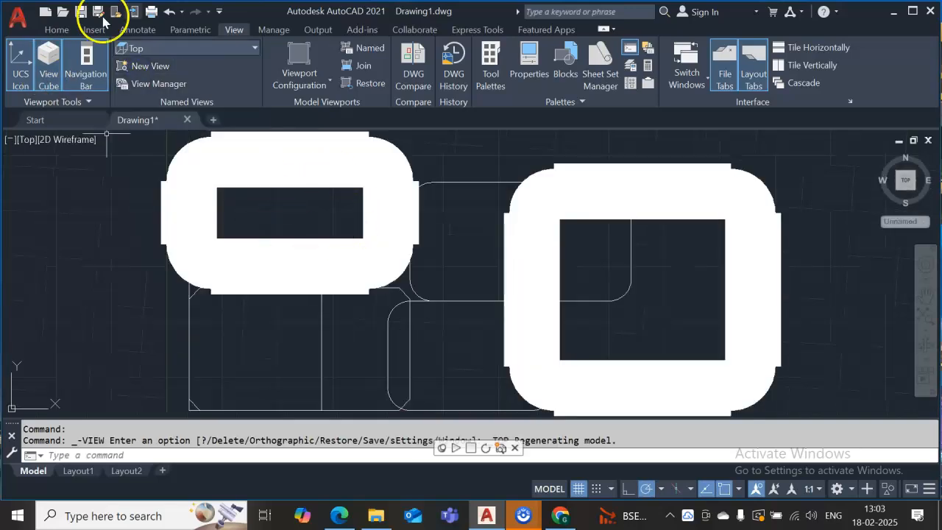
Examine the rectangles from the NE Isometric view and return to the Top view
left_click(340, 169)
left_click(254, 49)
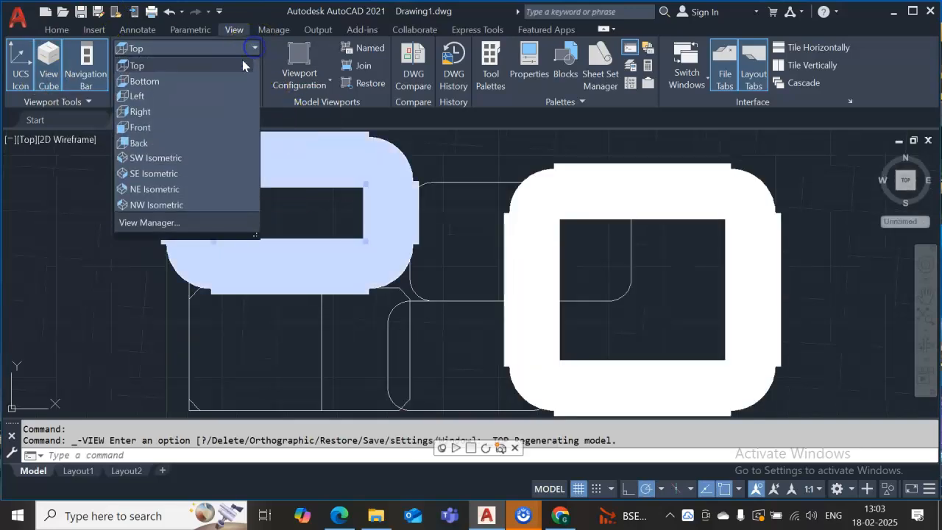
left_click(144, 190)
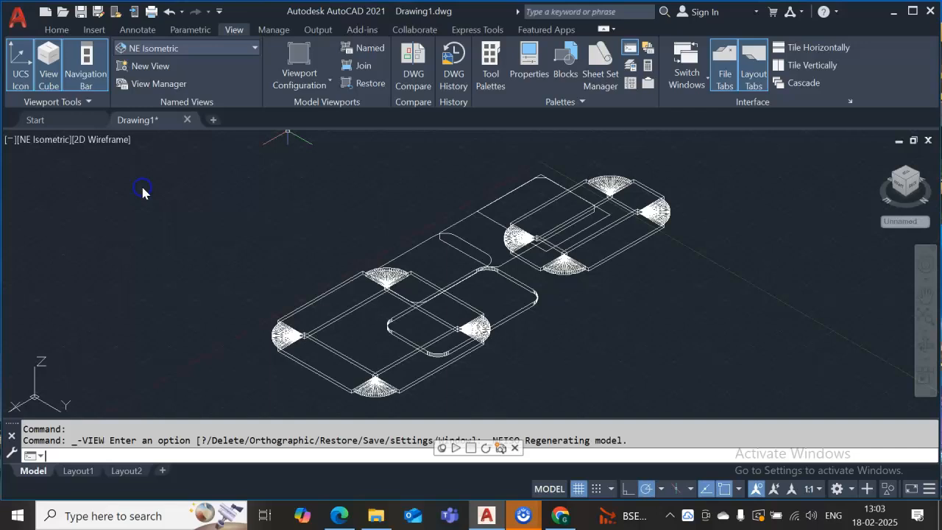
left_click(249, 46)
left_click(145, 70)
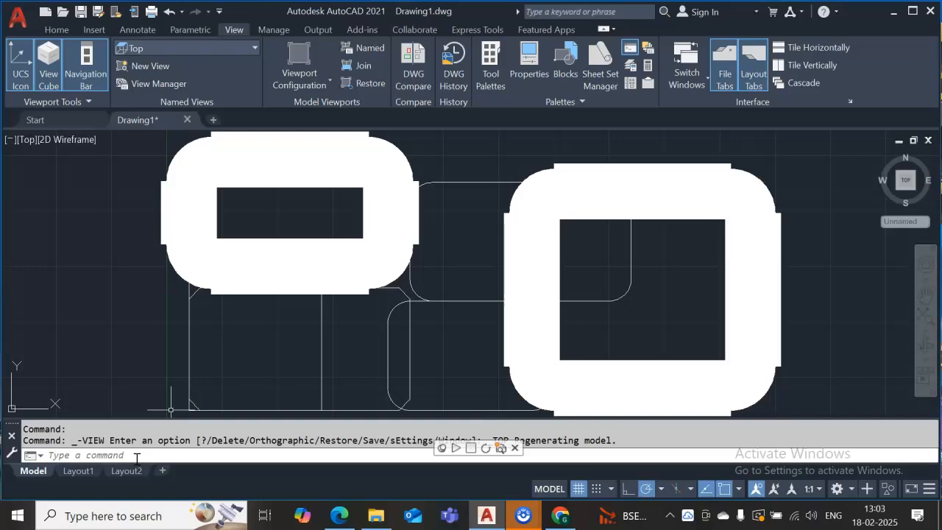
key("Escape")
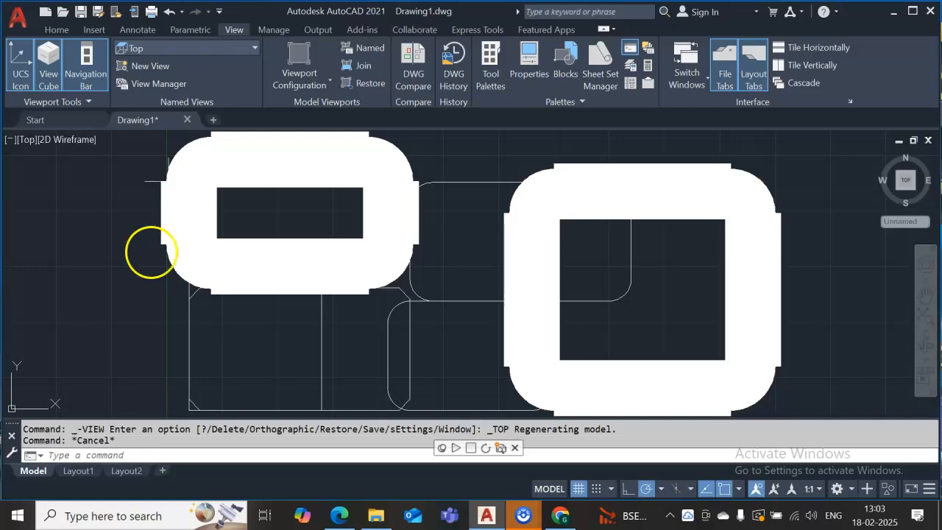
Erase all the rectangles from the drawing
left_click(163, 251)
left_click(56, 29)
key("Escape")
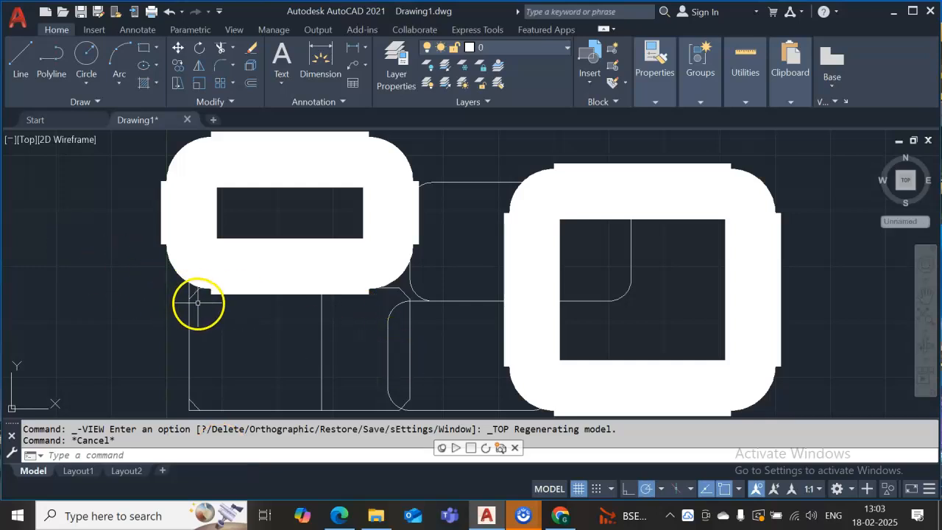
scroll(195, 303, "down", 6)
mouse_move(164, 238)
left_mouse_down()
mouse_move(244, 347)
mouse_move(378, 290)
mouse_move(280, 231)
mouse_move(283, 244)
left_mouse_up()
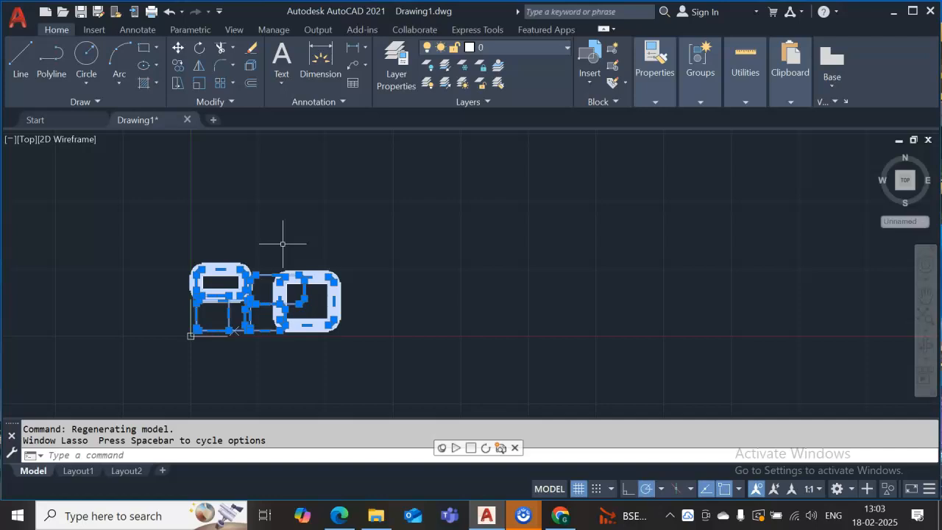
key("Delete")
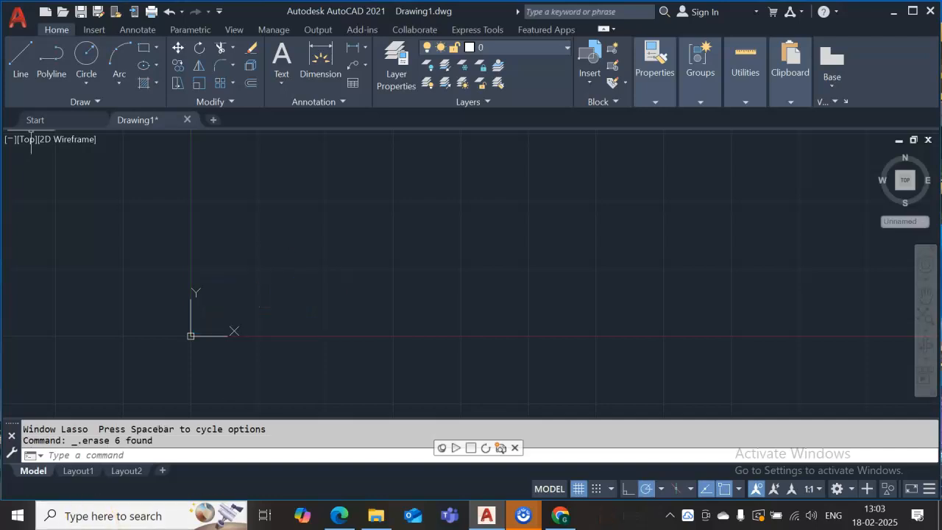
Draw an ellipse to the right of the origin with a 500-unit horizontal axis and a distance of 300 to the other axis
left_click(156, 66)
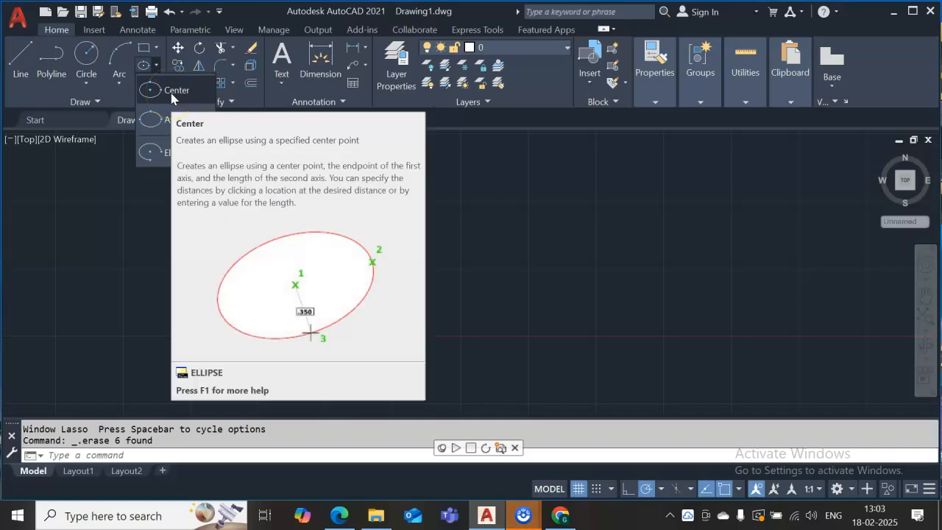
left_click(107, 452)
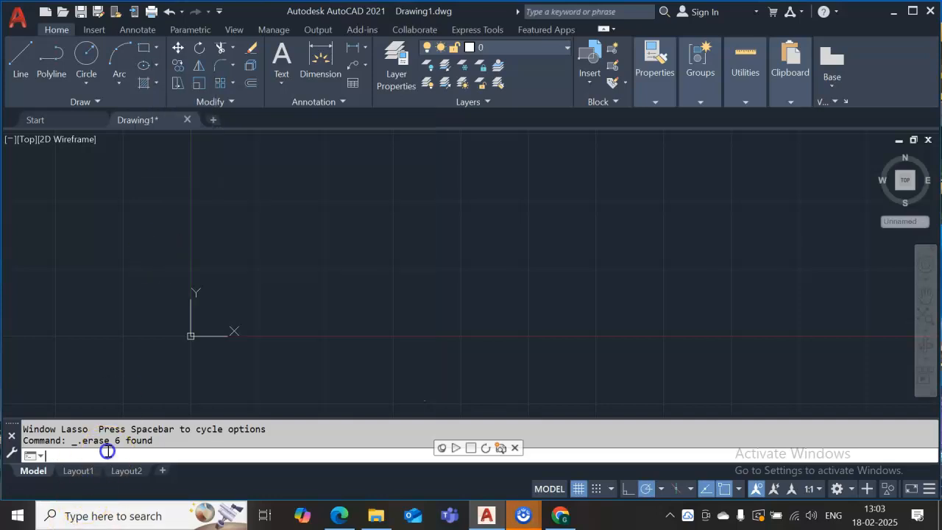
type("ellip")
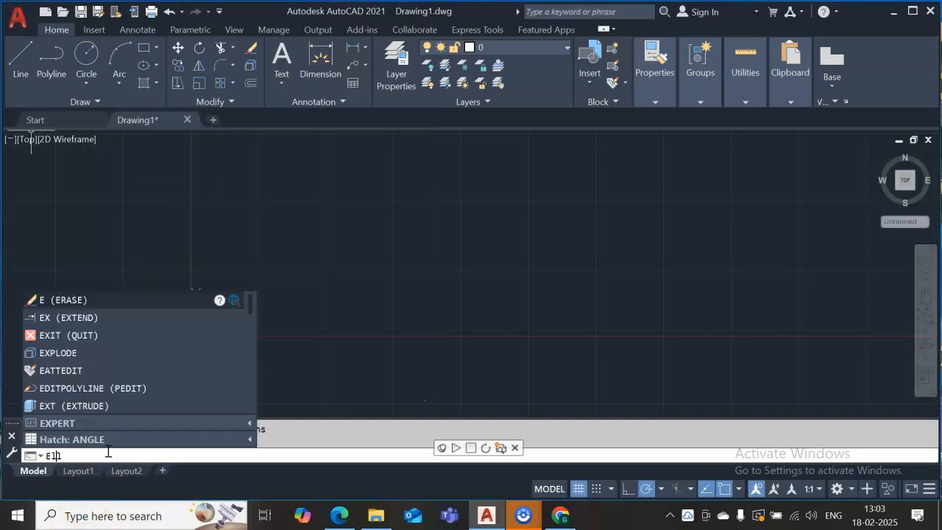
type("S")
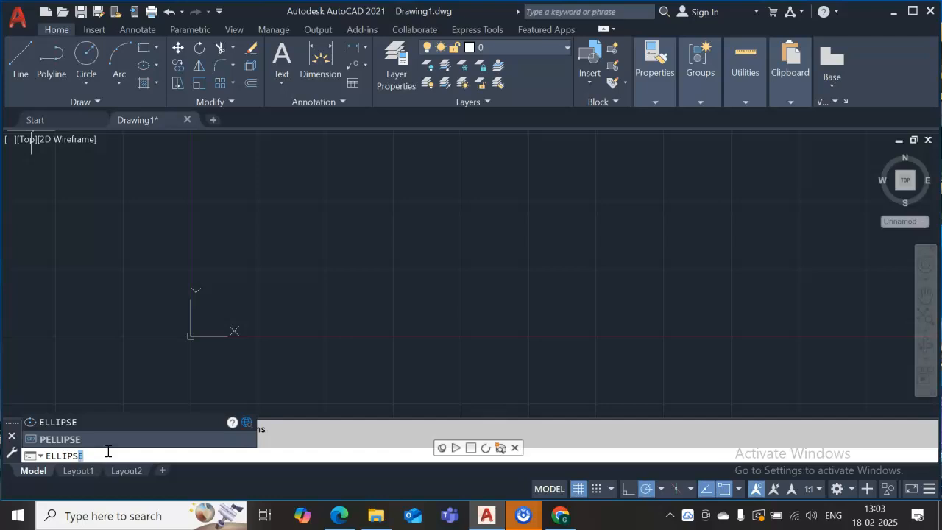
type("E")
key("Return")
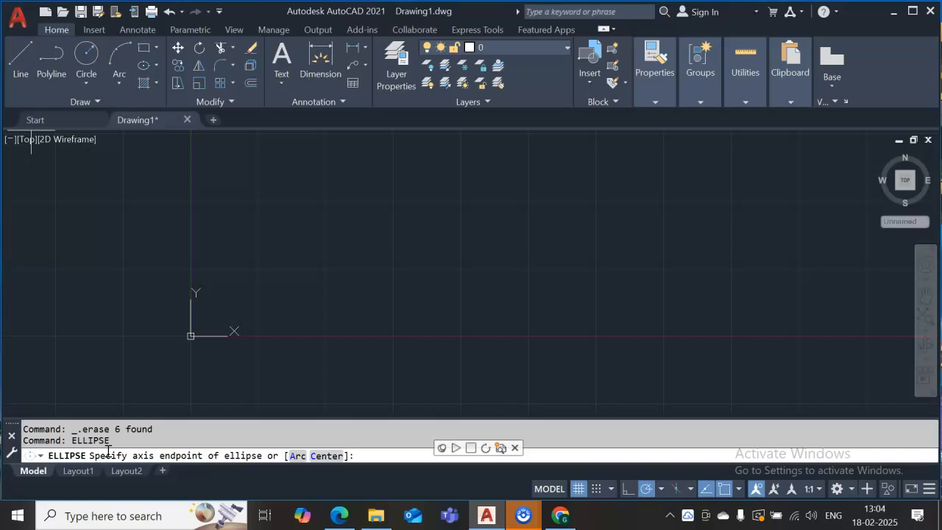
left_click(257, 311)
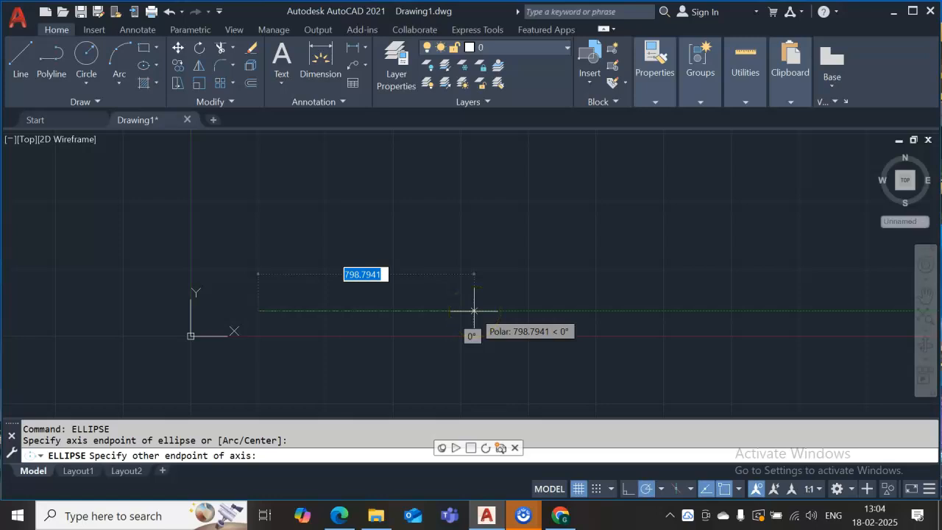
type("5")
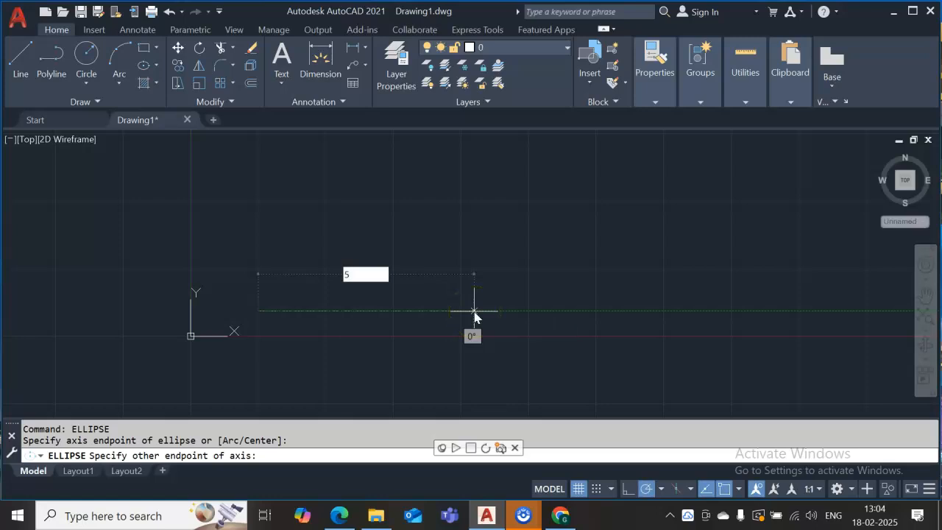
type("00")
key("Return")
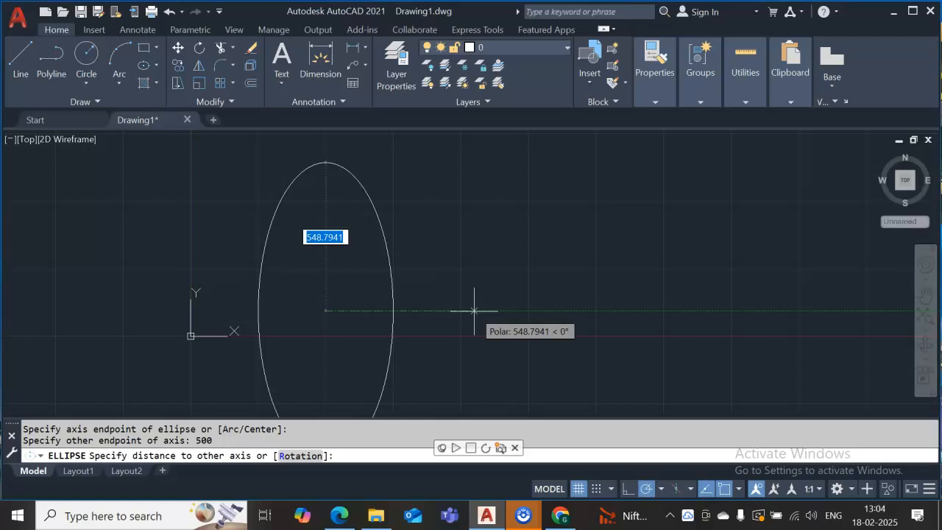
type("300")
key("Return")
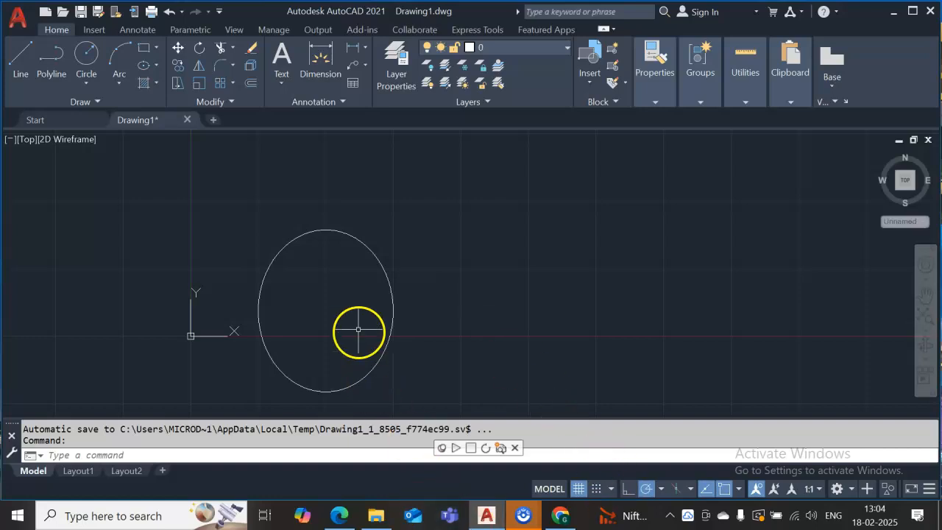
Draw a second ellipse from the first one's center, with a 500-unit horizontal axis extending right and a distance of 100 to the other axis
left_click(108, 460)
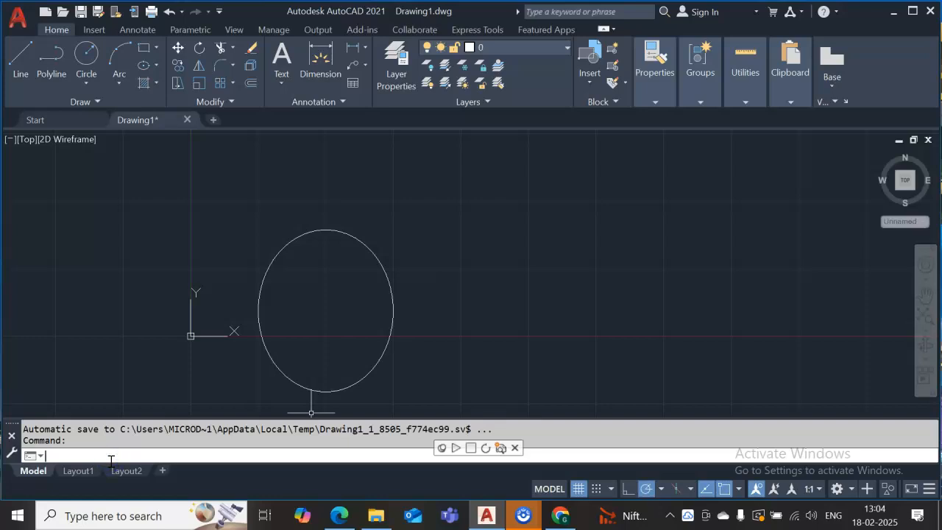
type("ellipse")
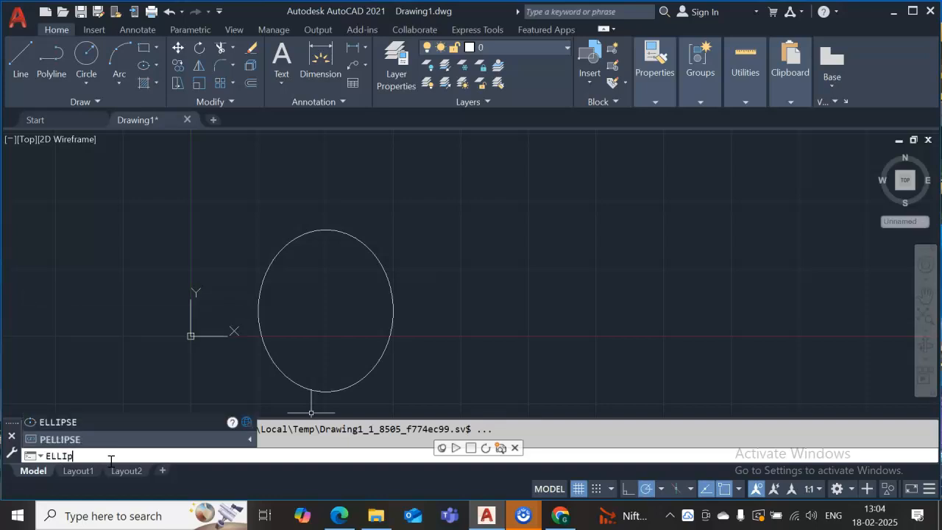
key("Return")
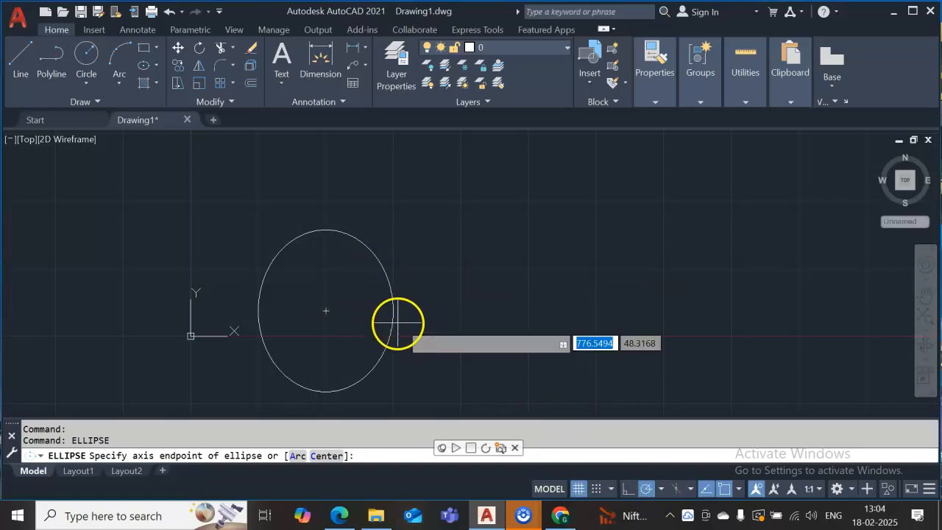
left_click(326, 310)
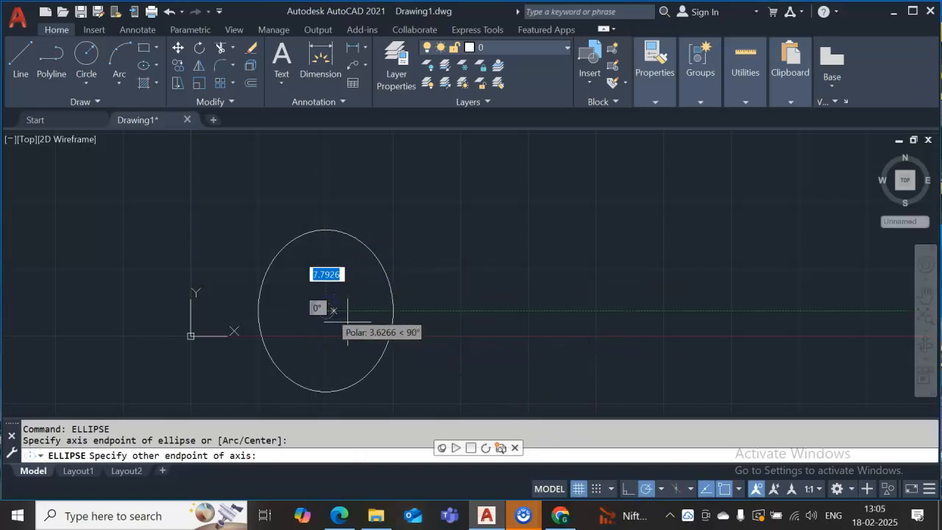
type("500")
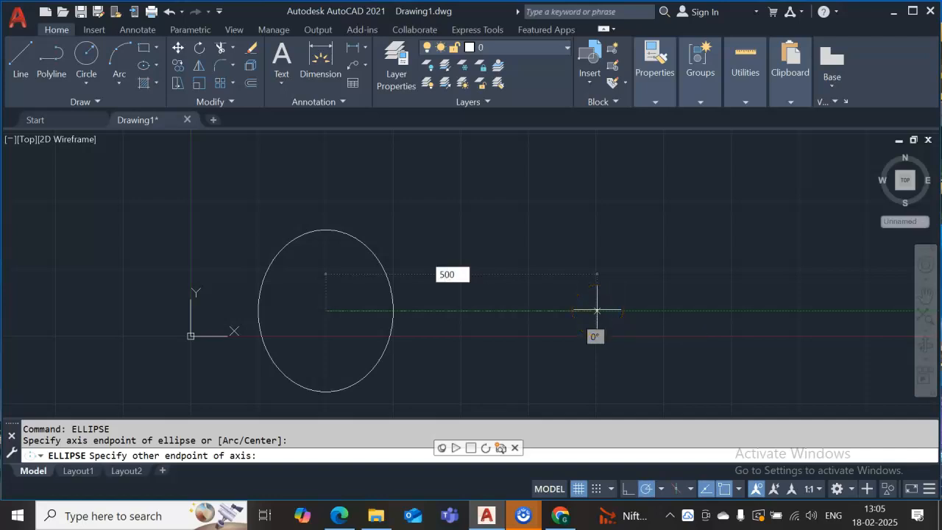
key("Return")
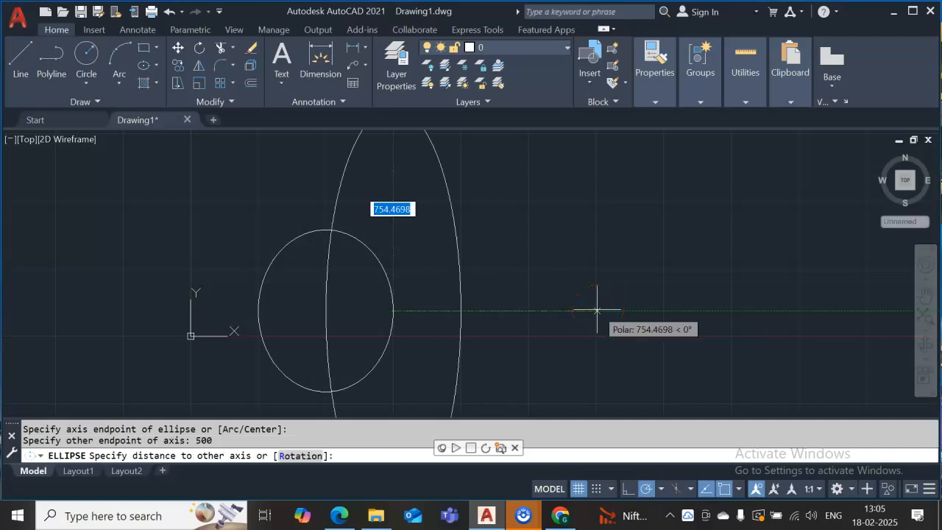
type("1")
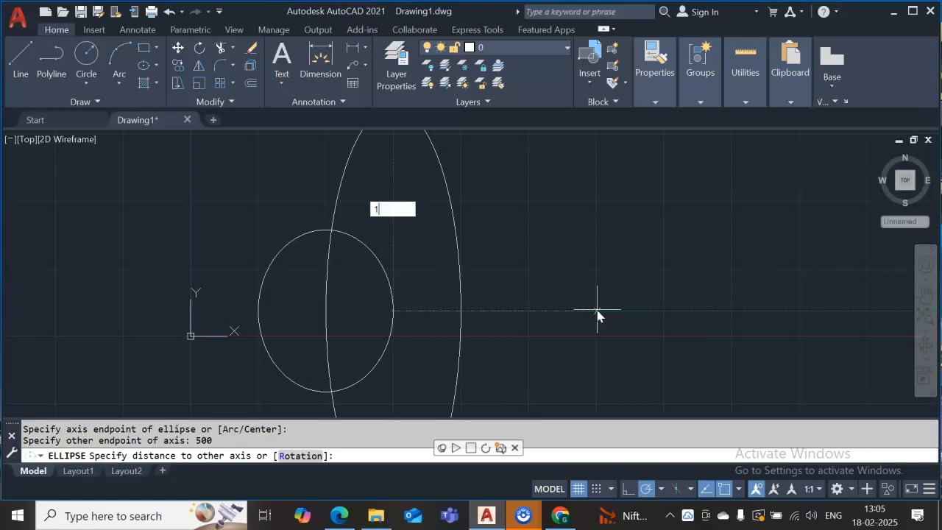
type("00")
key("Return")
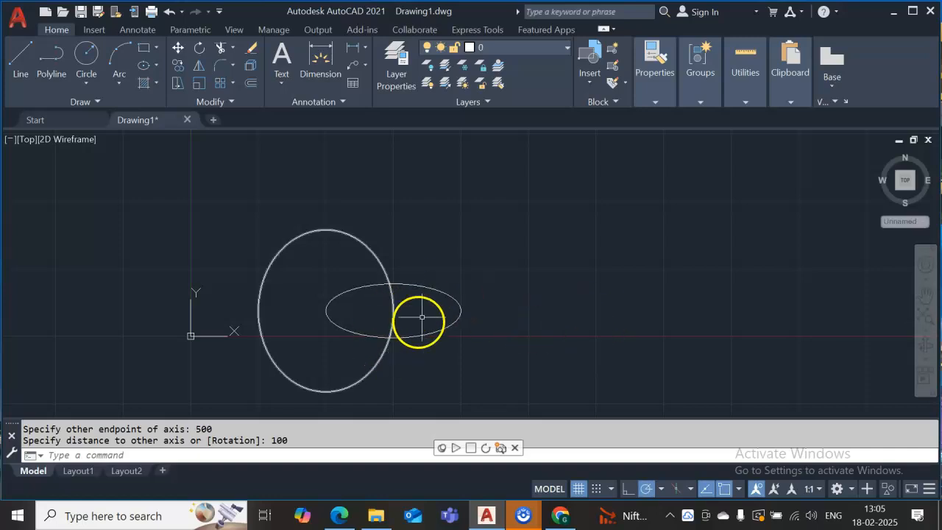
Erase the first, taller ellipse
left_click(368, 249)
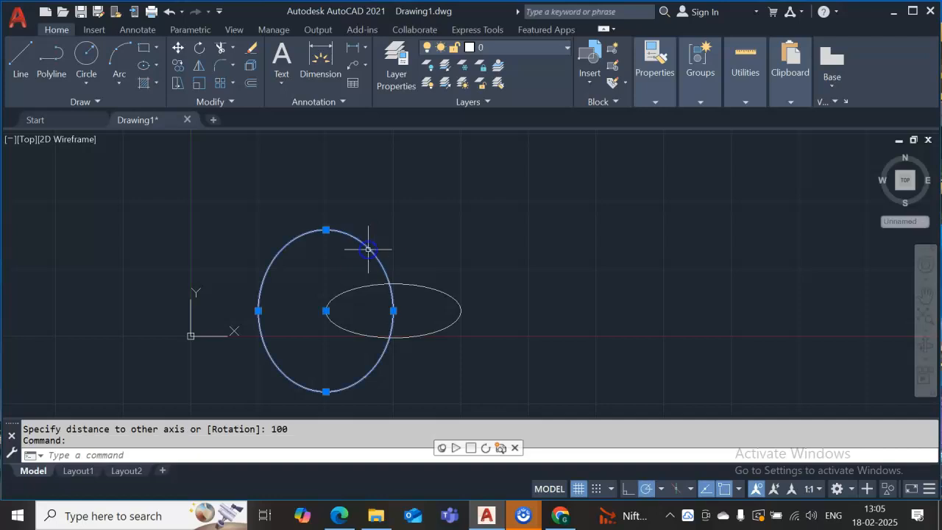
key("Delete")
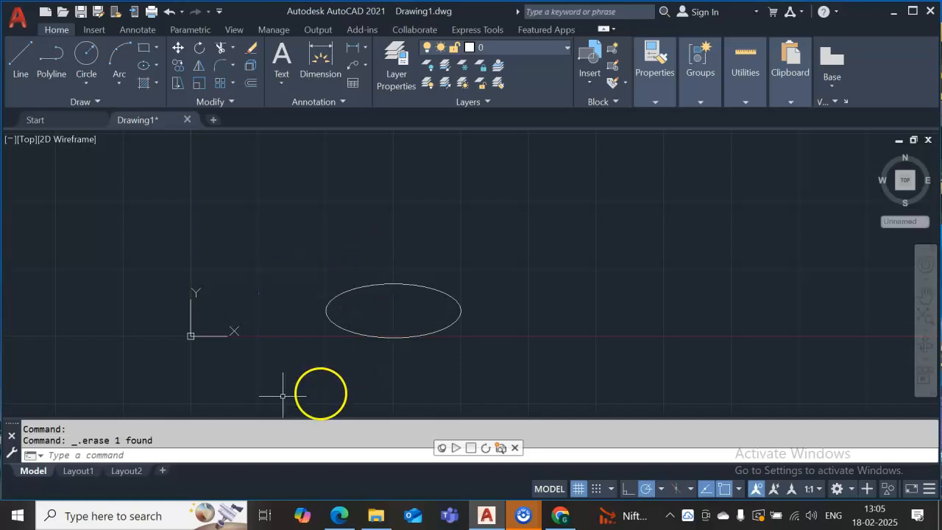
left_click(157, 455)
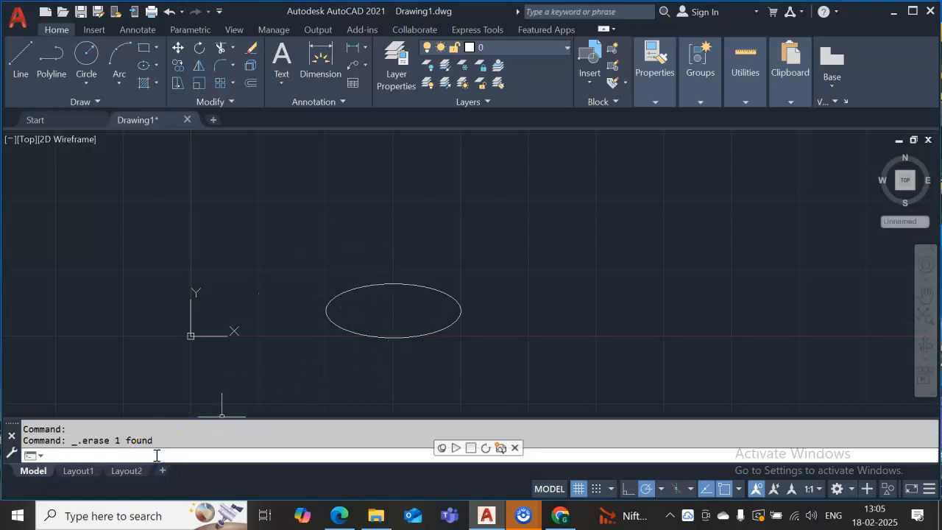
type("ellipse")
key("Return")
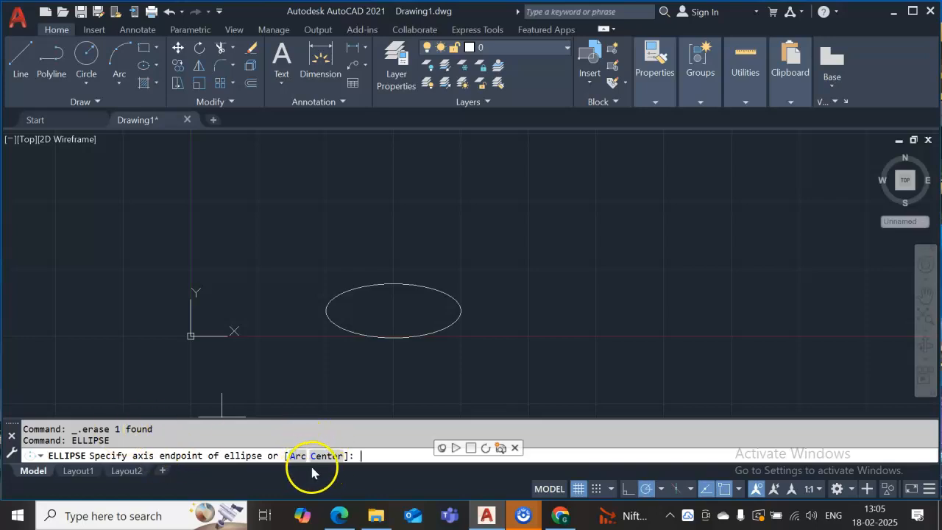
type("A")
key("Return")
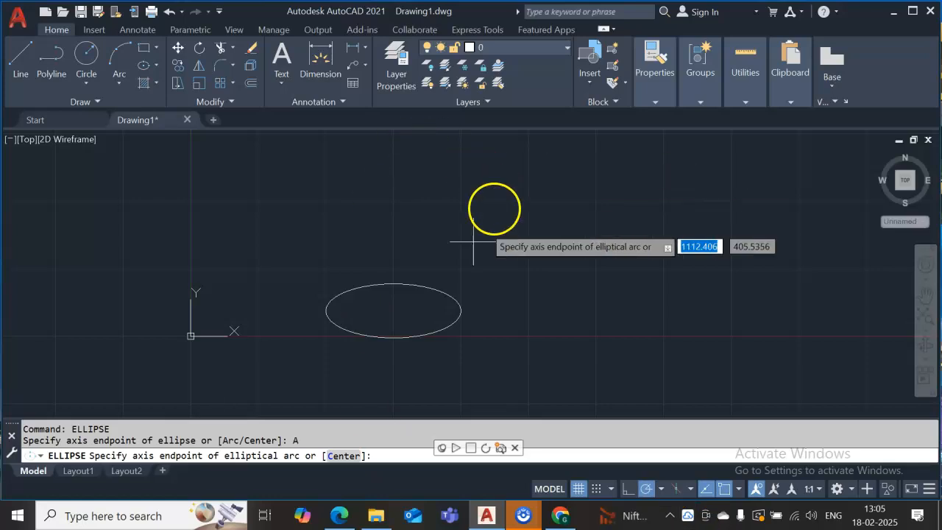
left_click(393, 311)
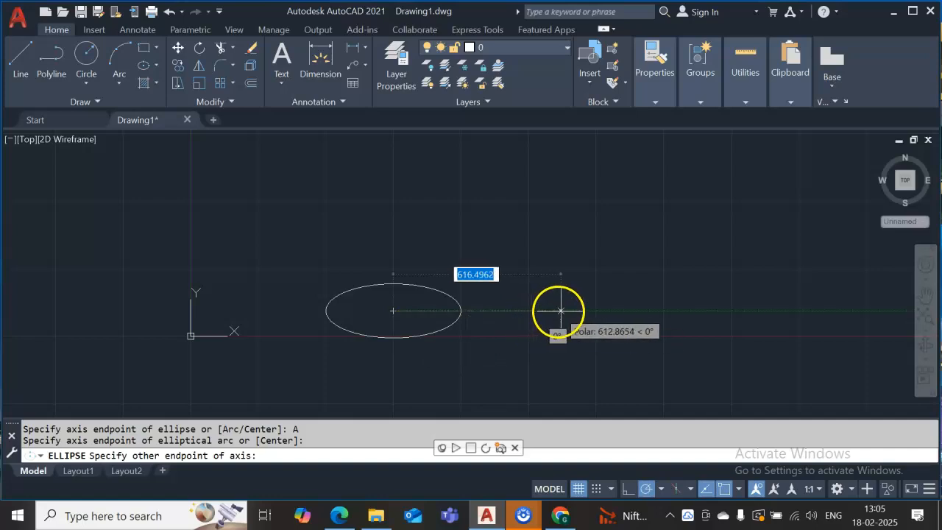
type("500")
key("Return")
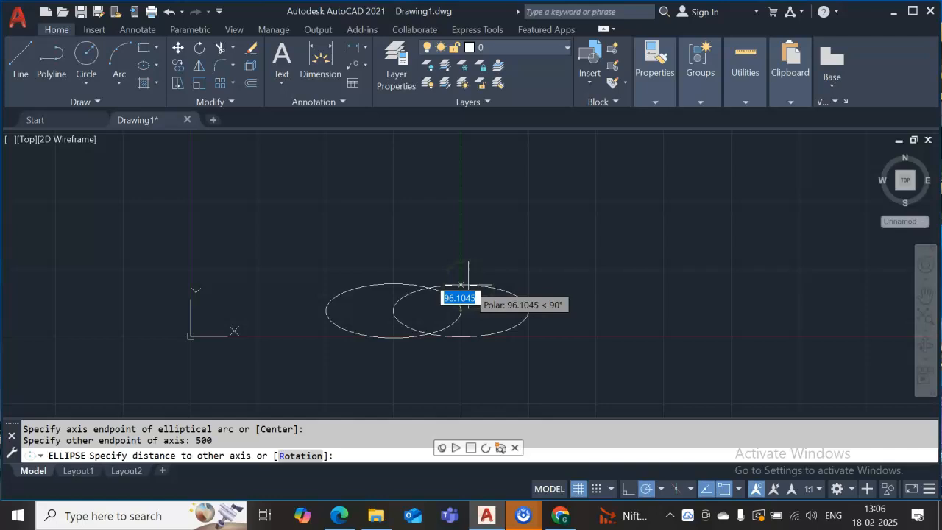
type("100")
key("Return")
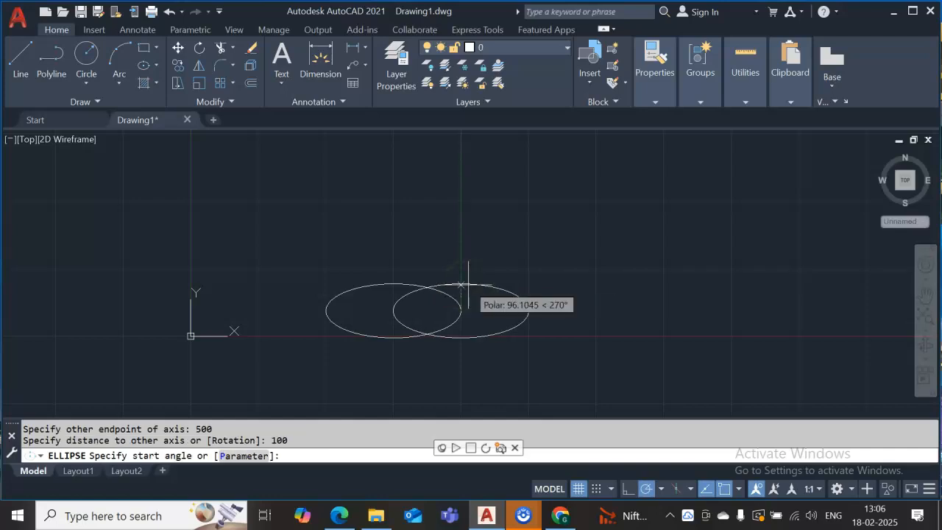
key("Escape")
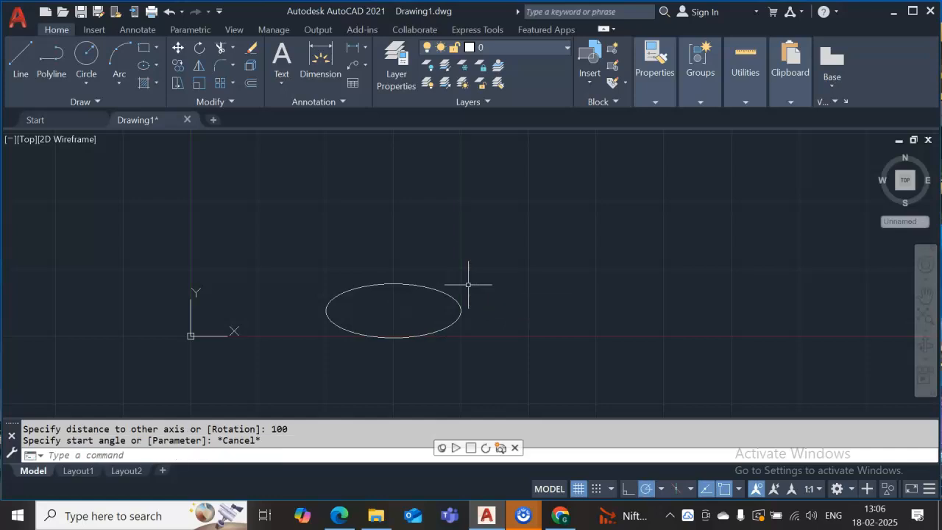
Draw an ellipse from the existing ellipse's center, with a 500-unit horizontal axis extending right and a distance of 100 to the other axis
type("E")
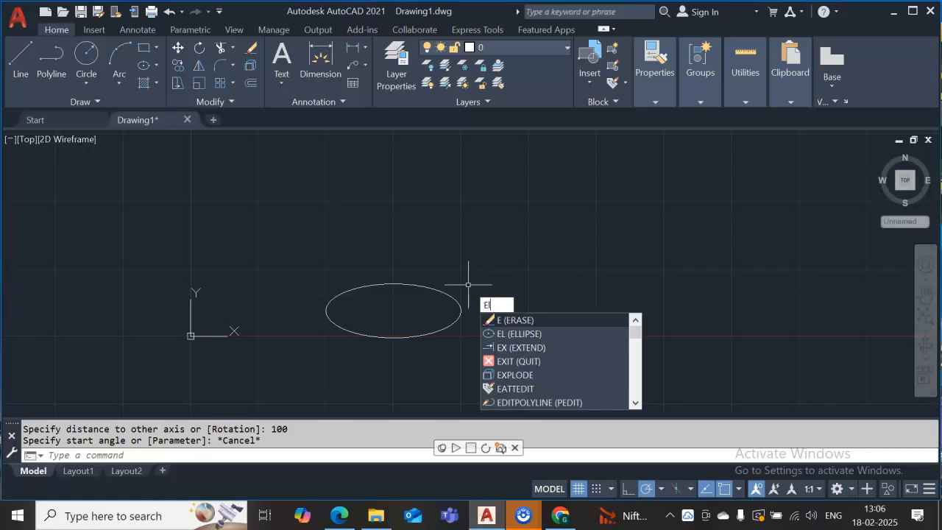
type("LLIPSE")
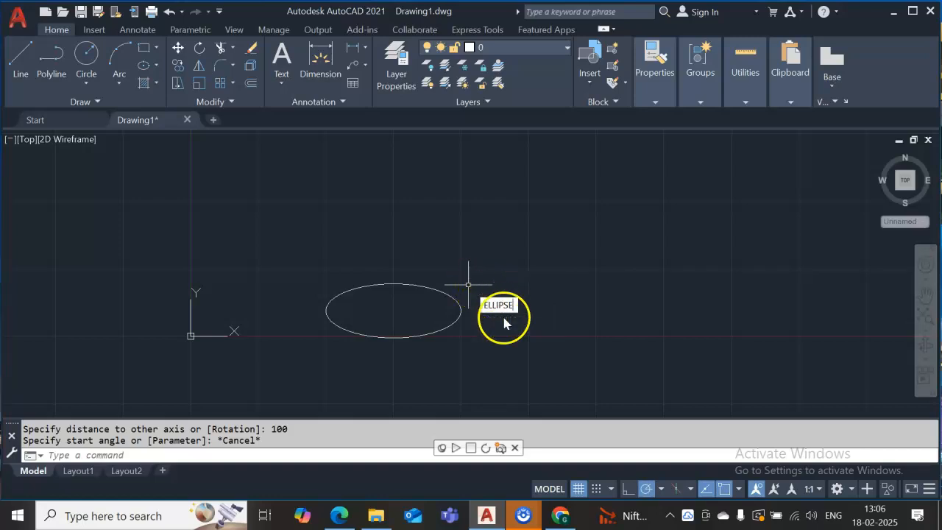
left_click(504, 319)
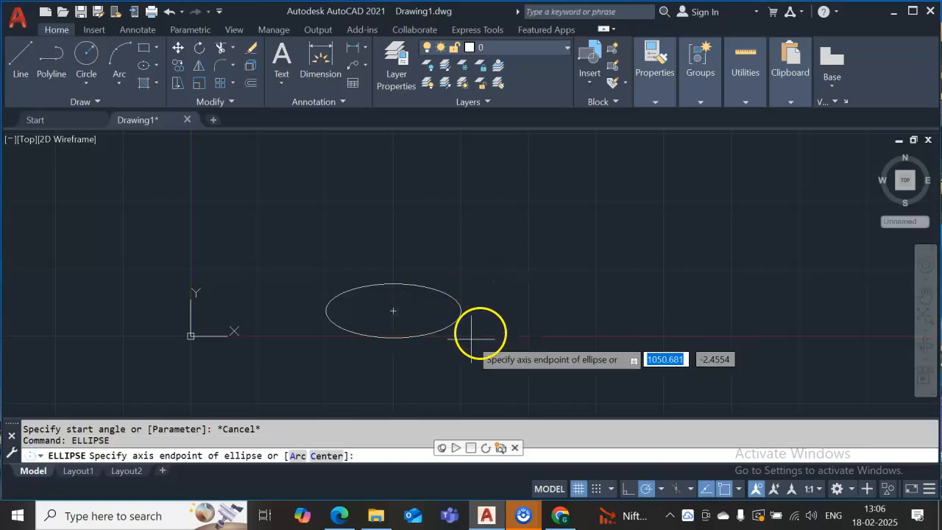
left_click(394, 311)
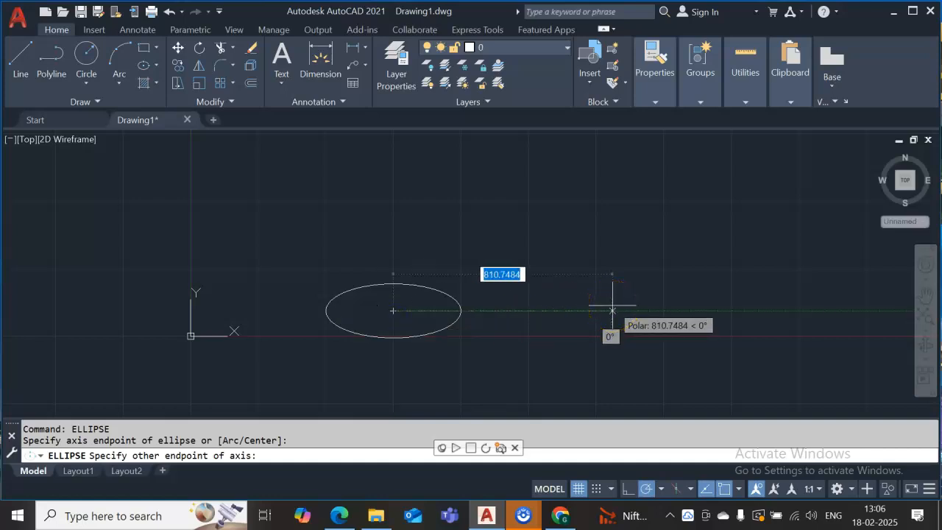
type("500")
key("Return")
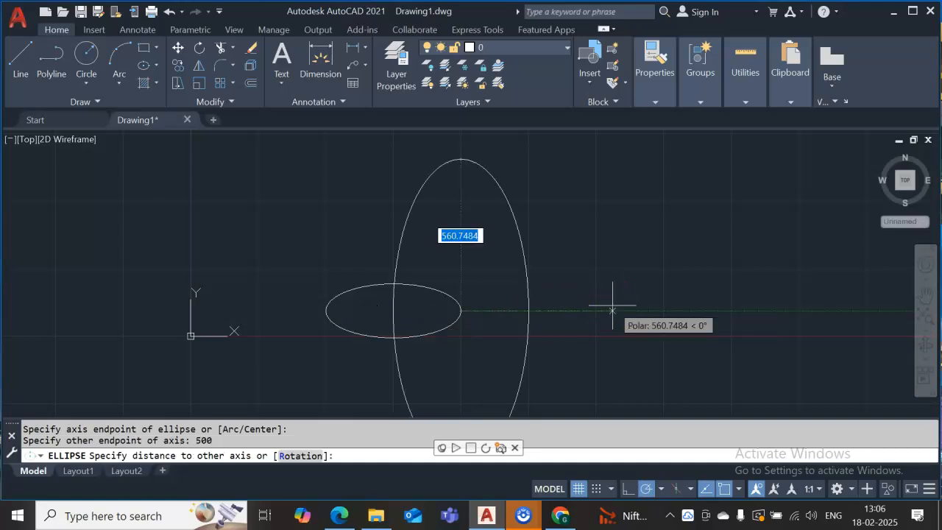
type("100")
key("Return")
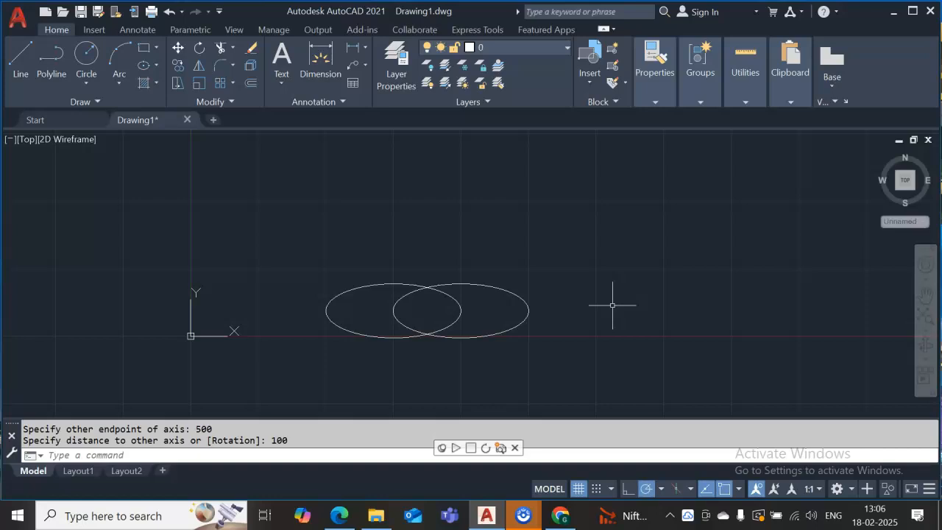
Draw a center-based ellipse on the rightmost ellipse's center, with a horizontal axis endpoint 1000 units away and a distance of 250 to the other axis
left_click(111, 450)
type("ellip")
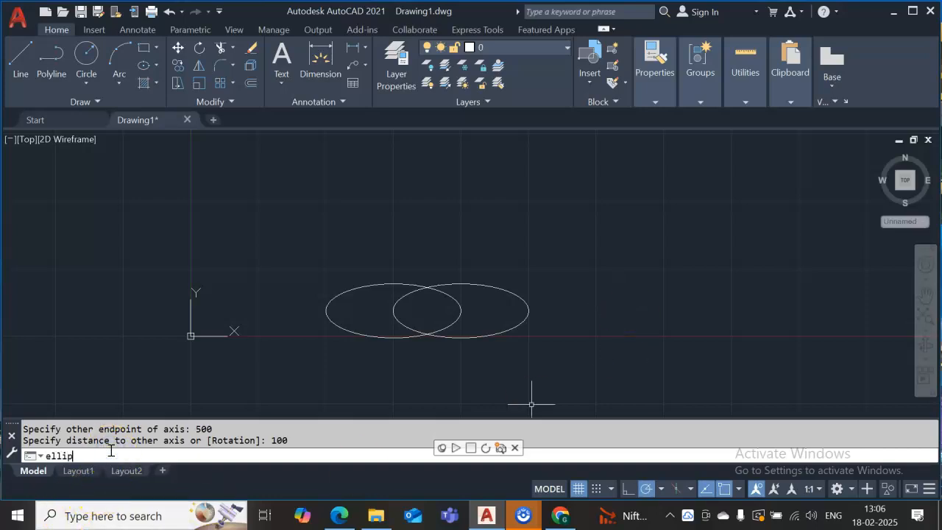
type("se")
key("Return")
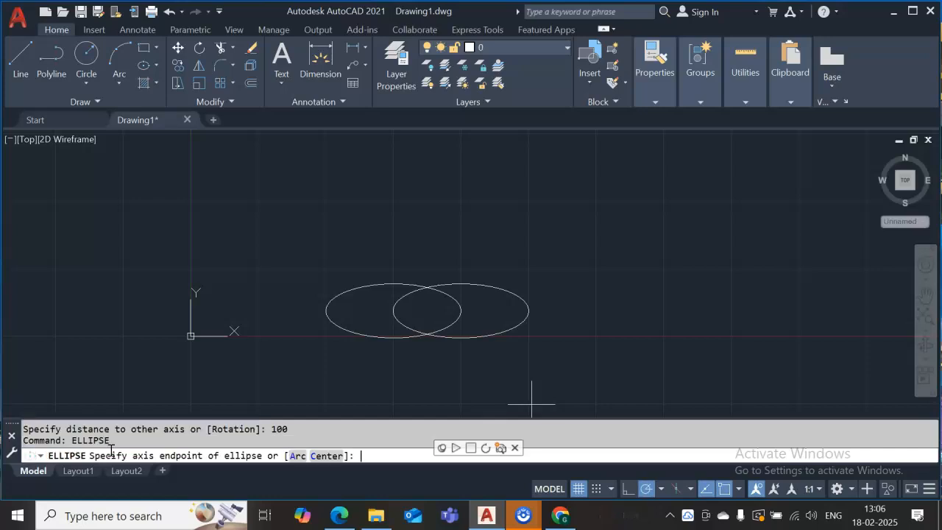
type("c")
key("Return")
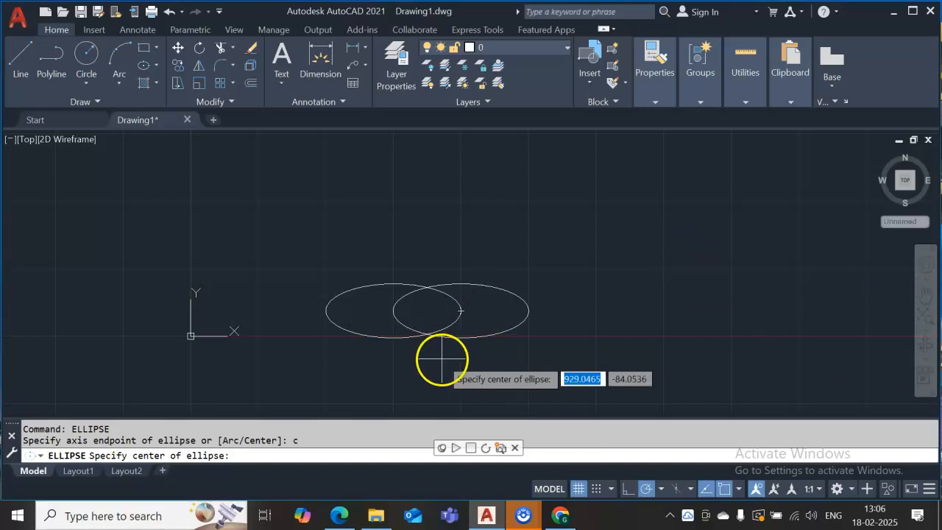
left_click(461, 311)
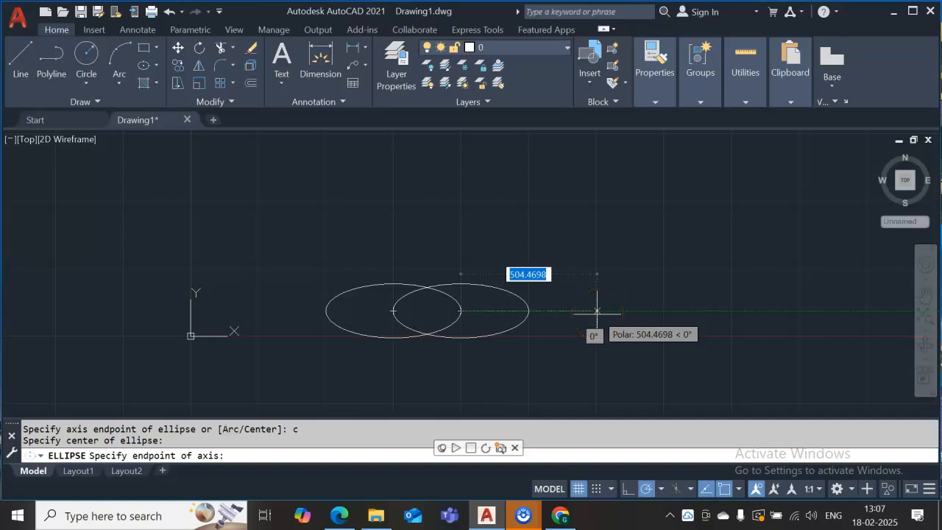
type("5")
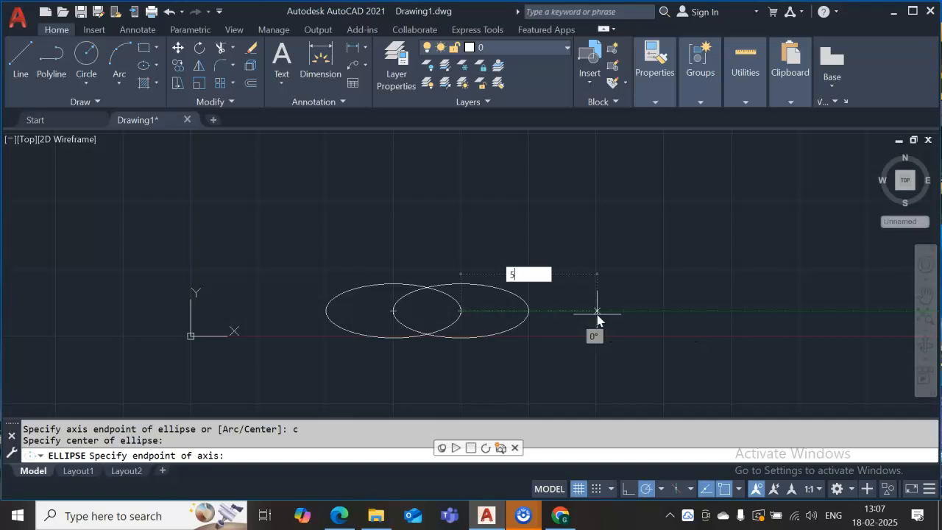
type("00")
key("BackSpace")
key("BackSpace")
key("BackSpace")
type("1000")
key("Return")
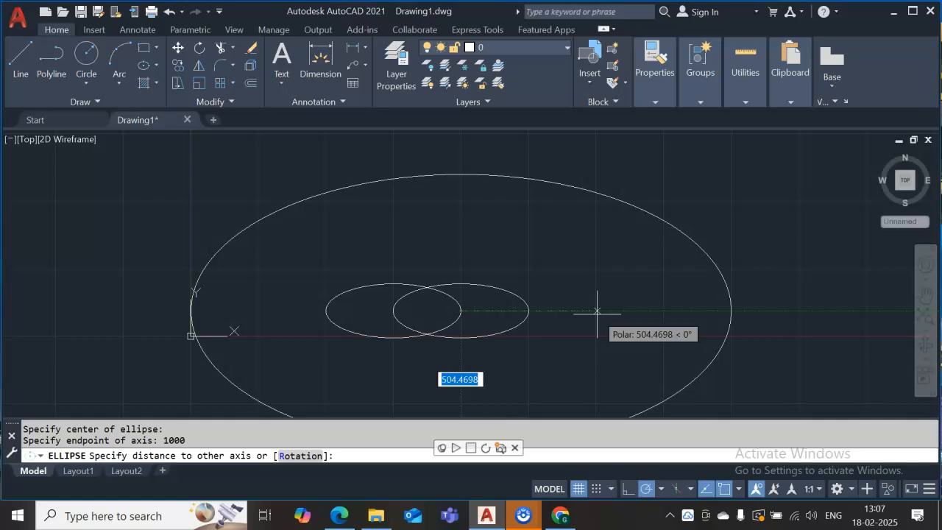
type("250")
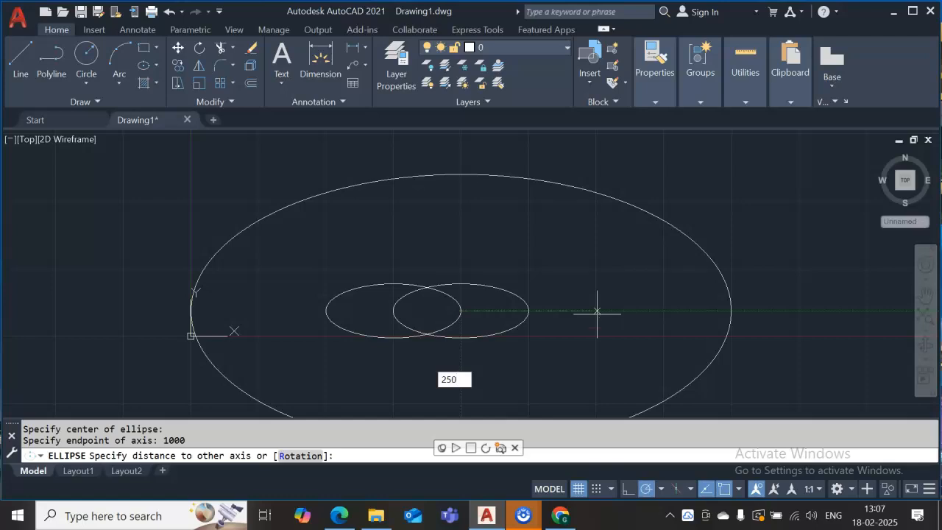
key("Return")
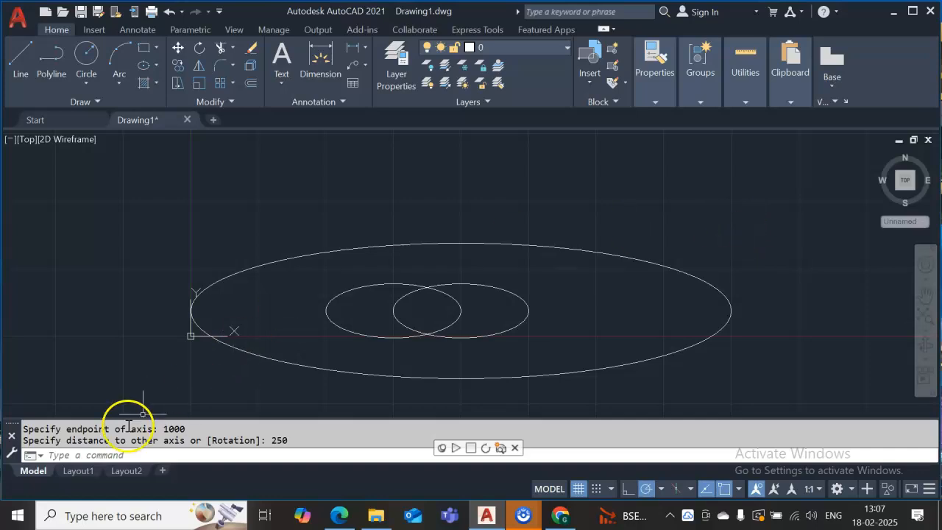
Hatch the area between the large ellipse and the two small overlapping ellipses with the ANGLE pattern
left_click(157, 83)
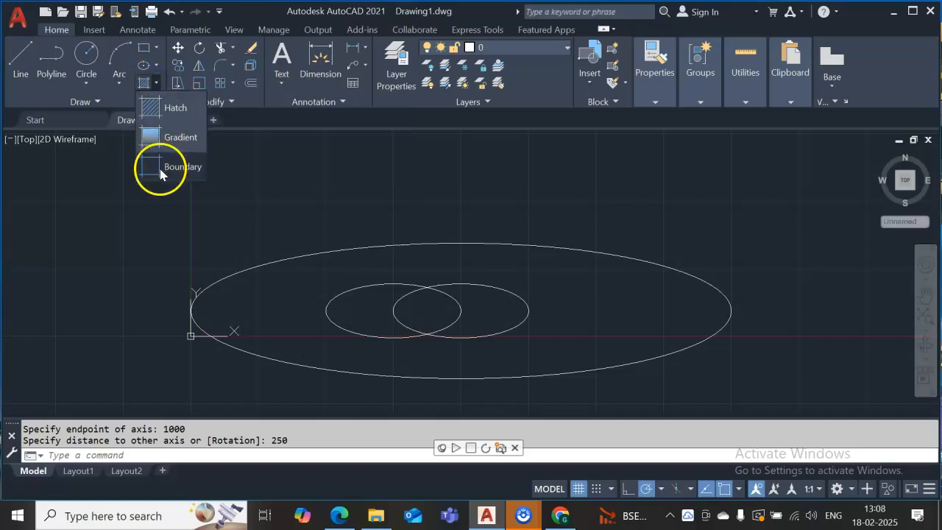
left_click(153, 111)
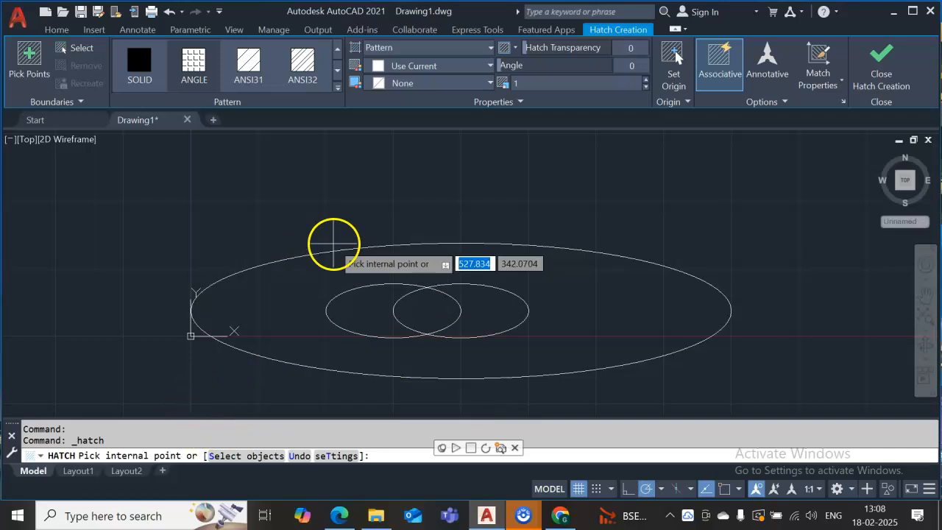
left_click(288, 329)
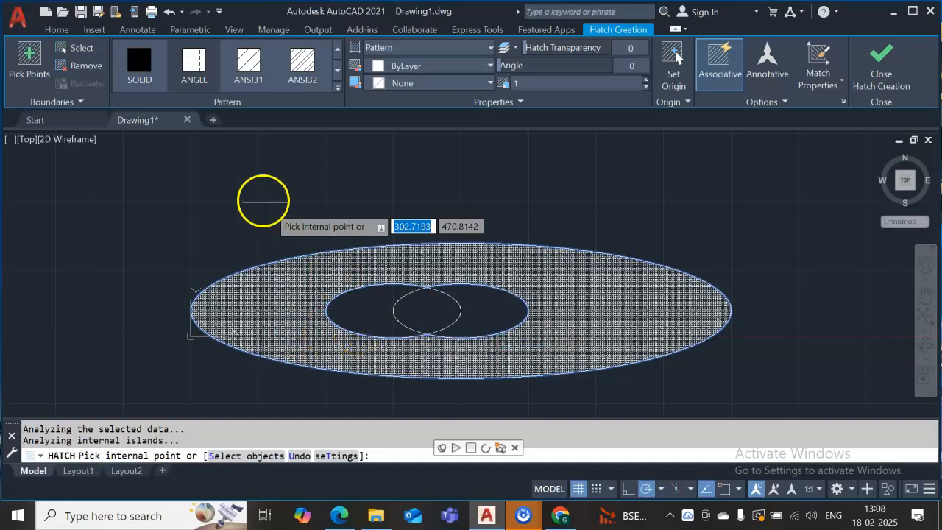
left_click(337, 87)
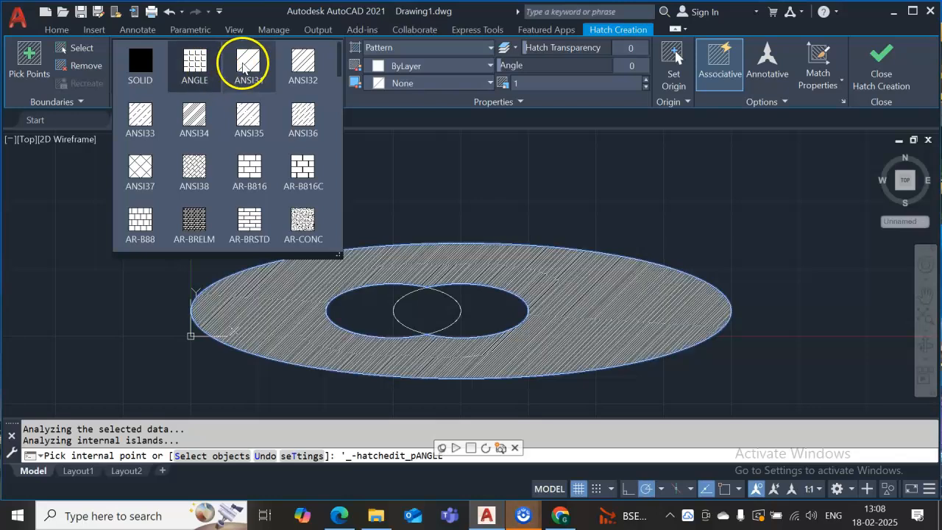
left_click(206, 71)
left_click(395, 301)
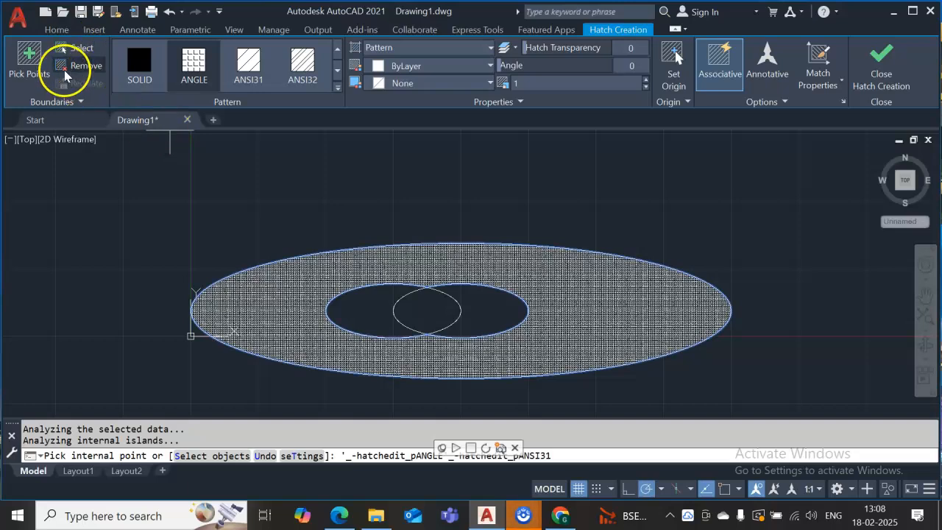
Apply a blue-to-yellow gradient fill to the two crescent regions of the small ellipses on either side of their overlap
left_click(58, 31)
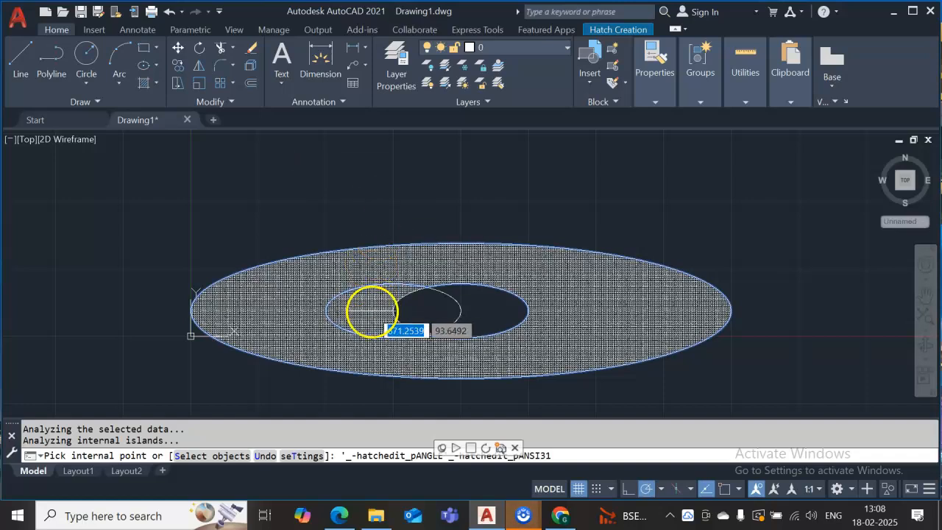
left_click(159, 82)
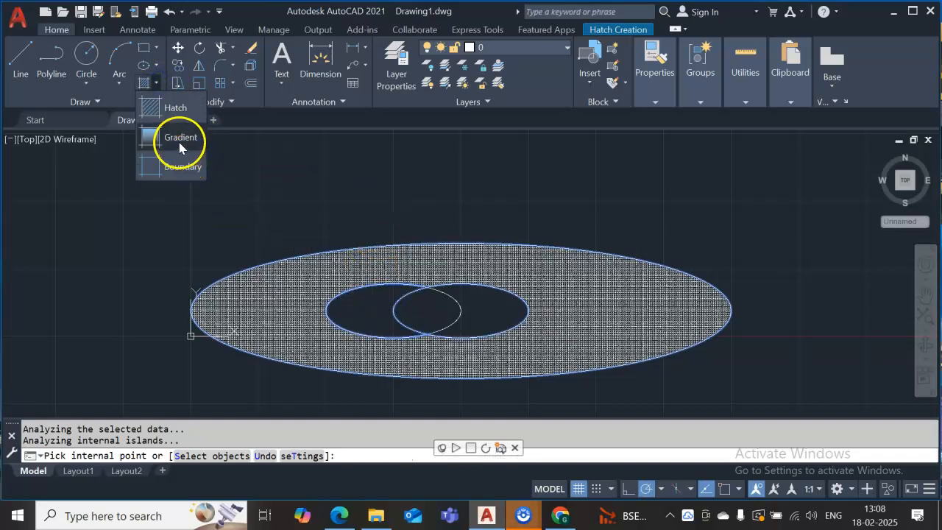
left_click(178, 140)
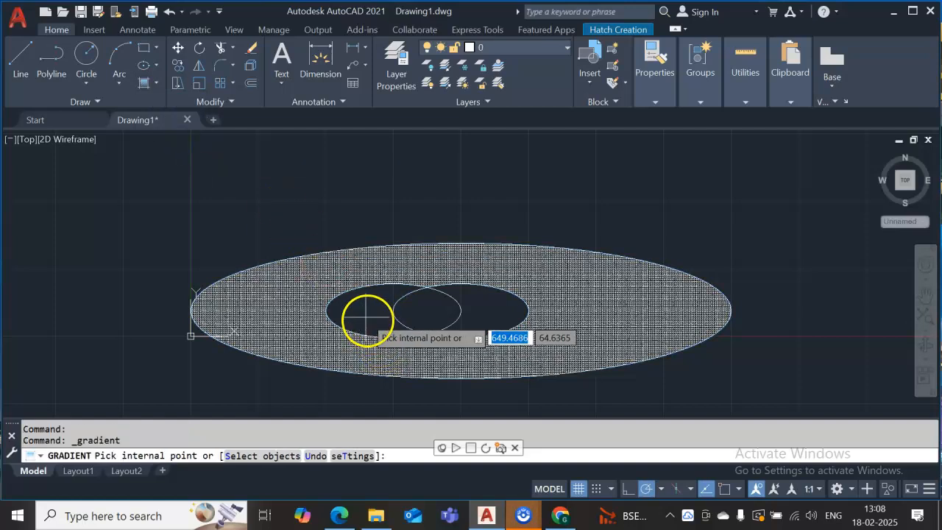
left_click(358, 301)
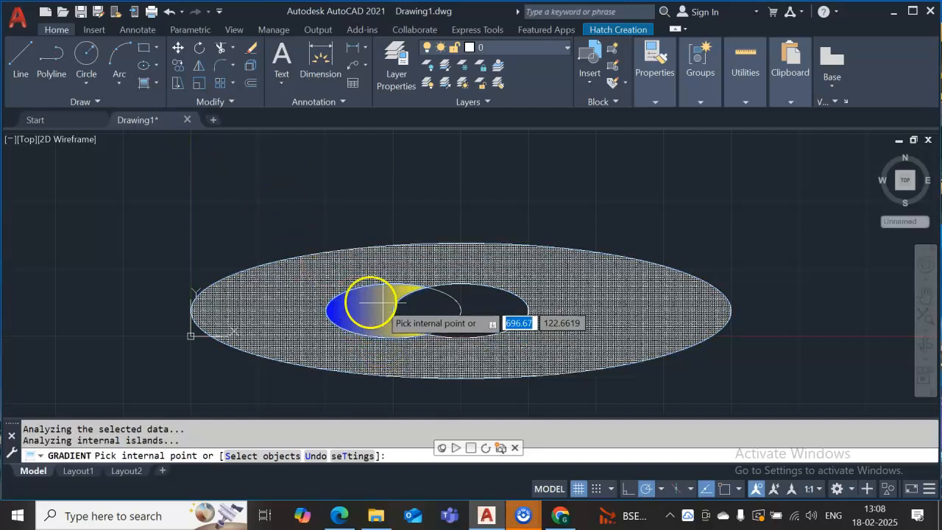
left_click(474, 303)
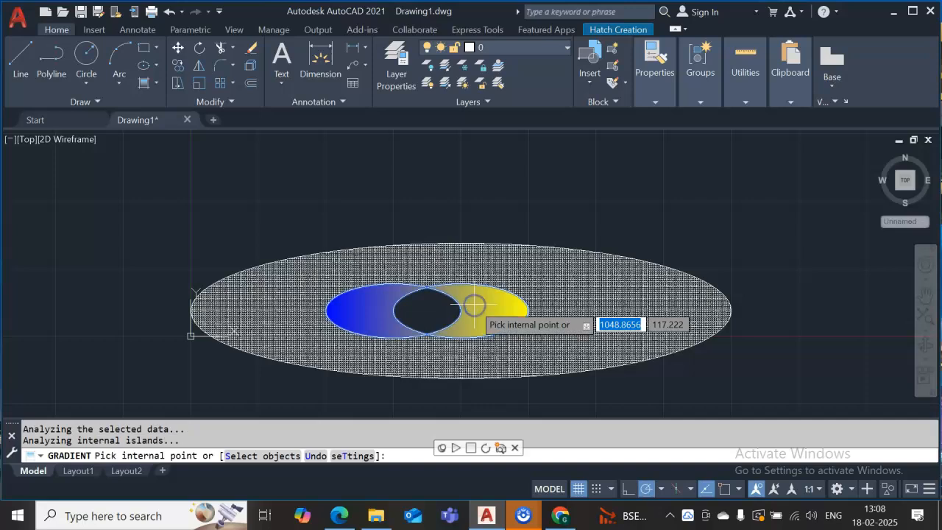